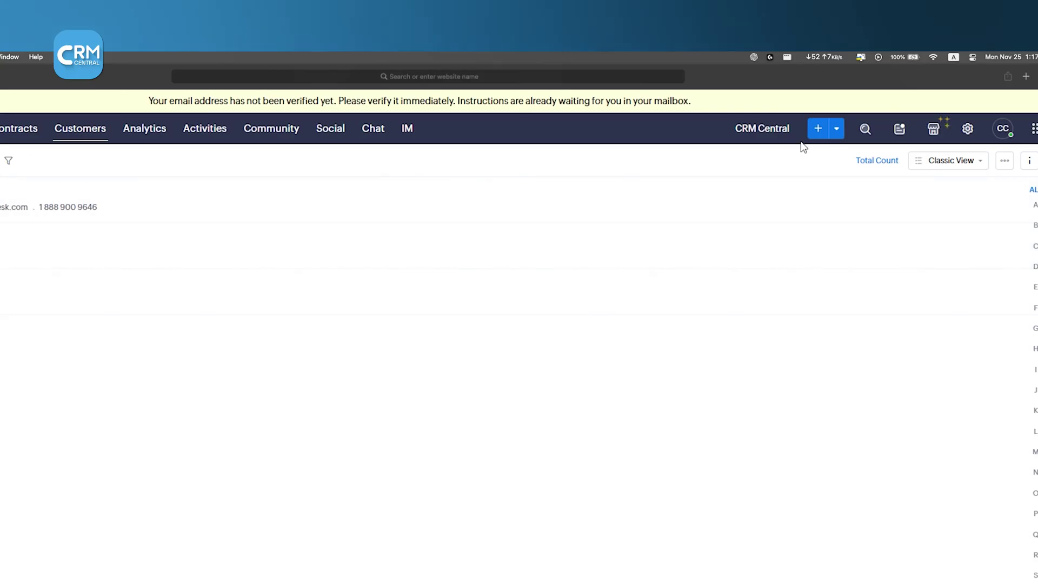
Step: Start a new contact with the blue + button in the top bar
{"action": "left_click", "coordinate": [818, 128]}
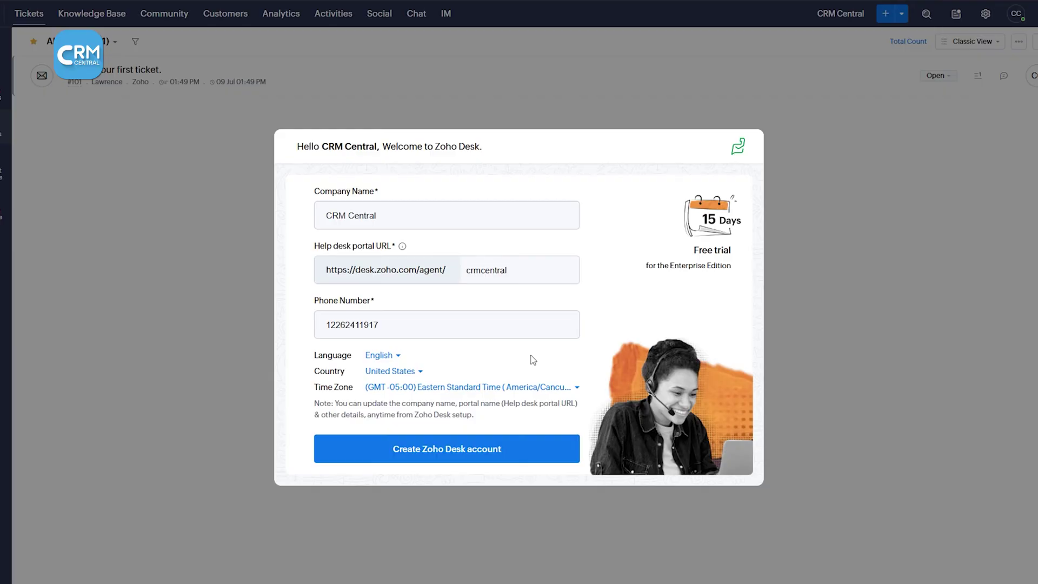
Step: Create the CRM Central Zoho Desk account with portal URL crmcentral
{"action": "left_click", "coordinate": [464, 451]}
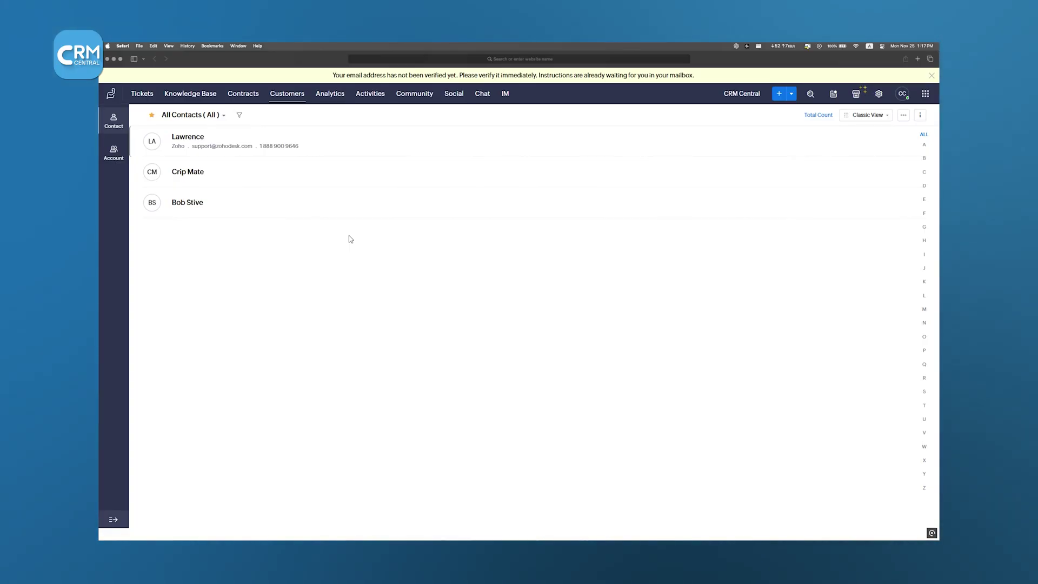
Step: Review the Accounts and Contacts lists, then start a new import and open the module dropdown
{"action": "left_click", "coordinate": [116, 155]}
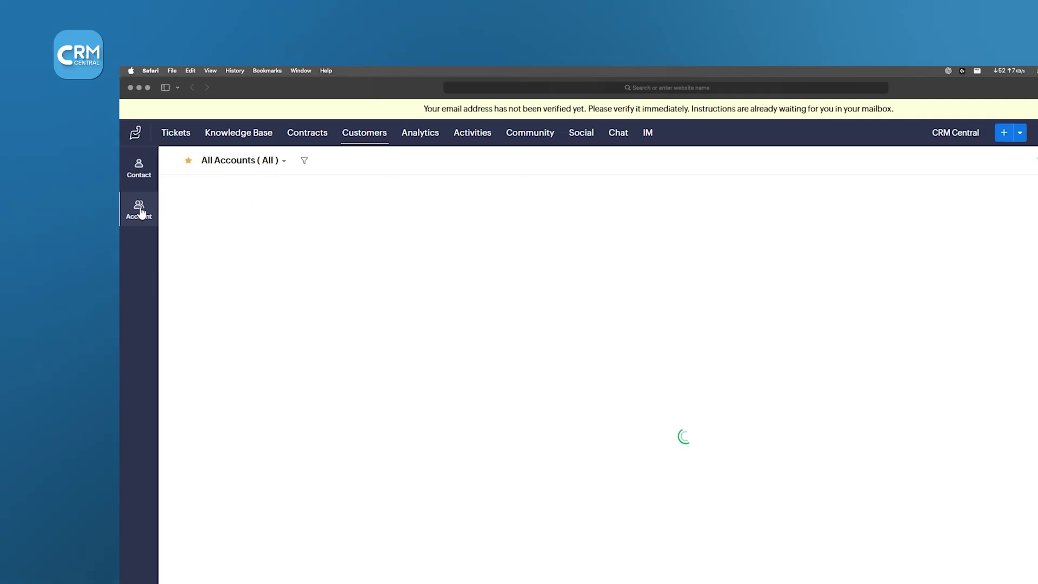
{"action": "left_click", "coordinate": [152, 179]}
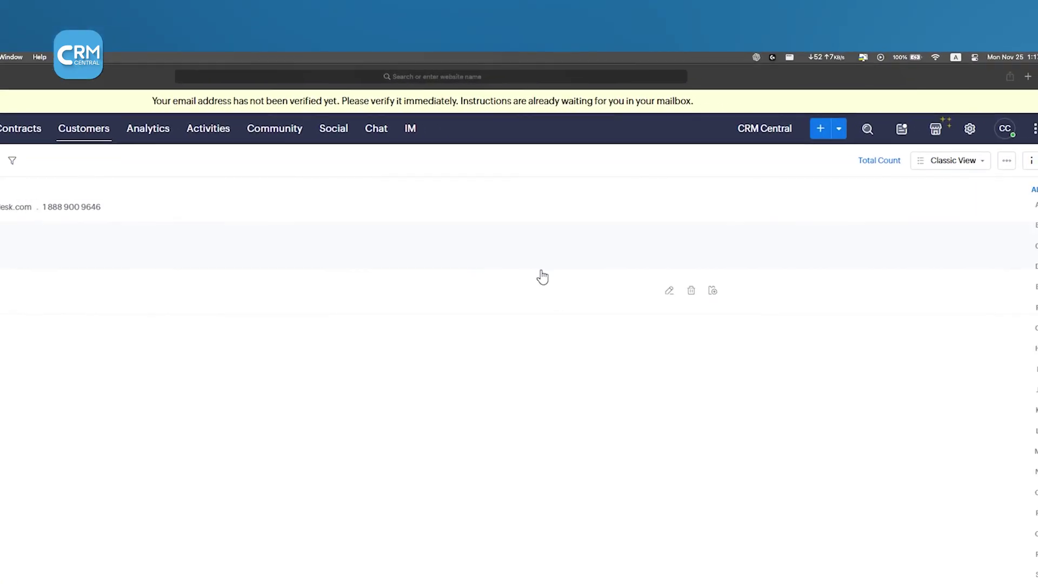
{"action": "left_click", "coordinate": [813, 133]}
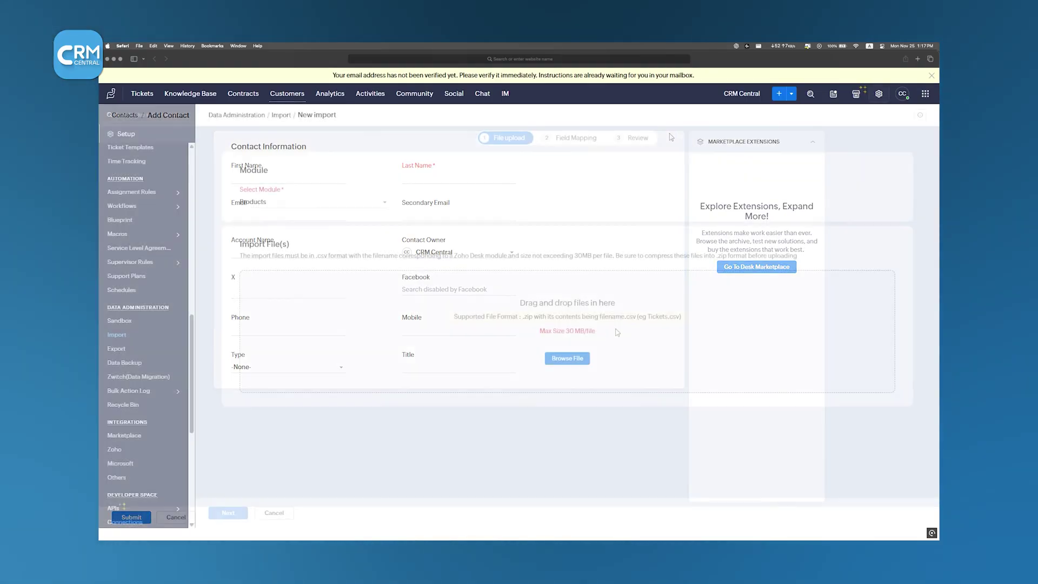
{"action": "left_click", "coordinate": [323, 204]}
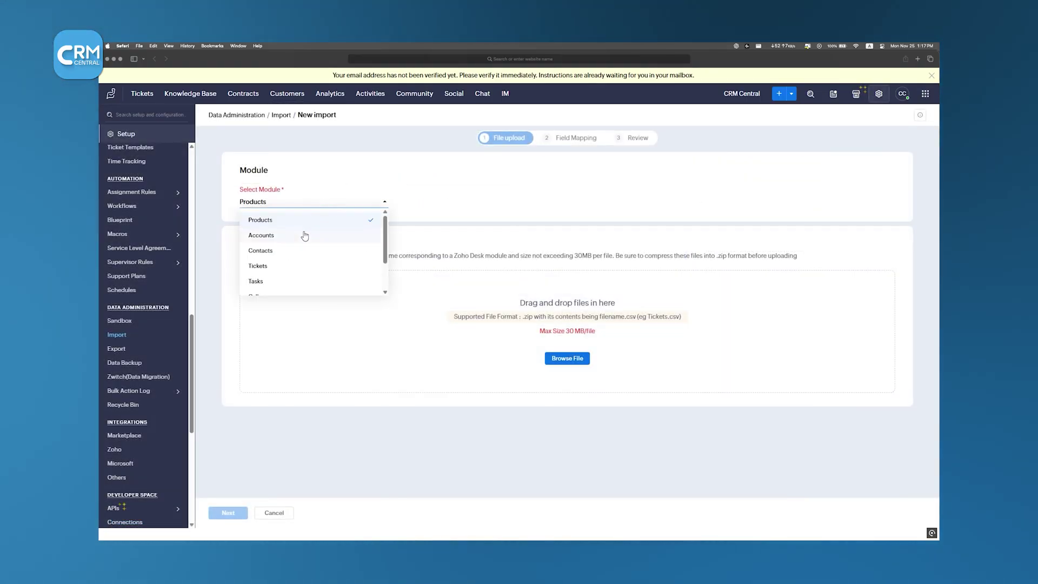
Step: Upload cONTACTS.csv as an import into the Contacts module
{"action": "left_click", "coordinate": [282, 250]}
{"action": "left_click", "coordinate": [556, 359]}
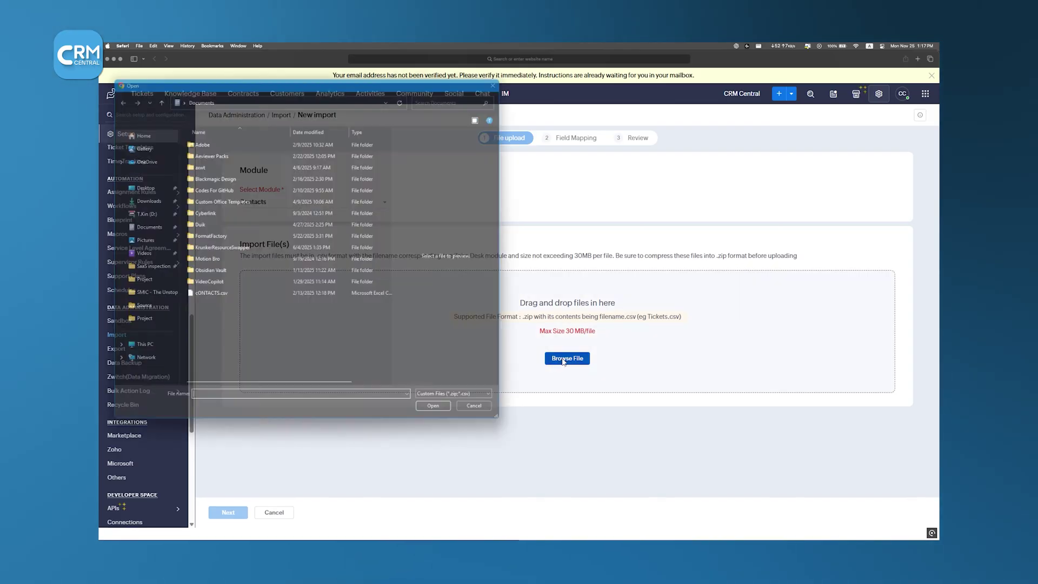
{"action": "left_click", "coordinate": [233, 293]}
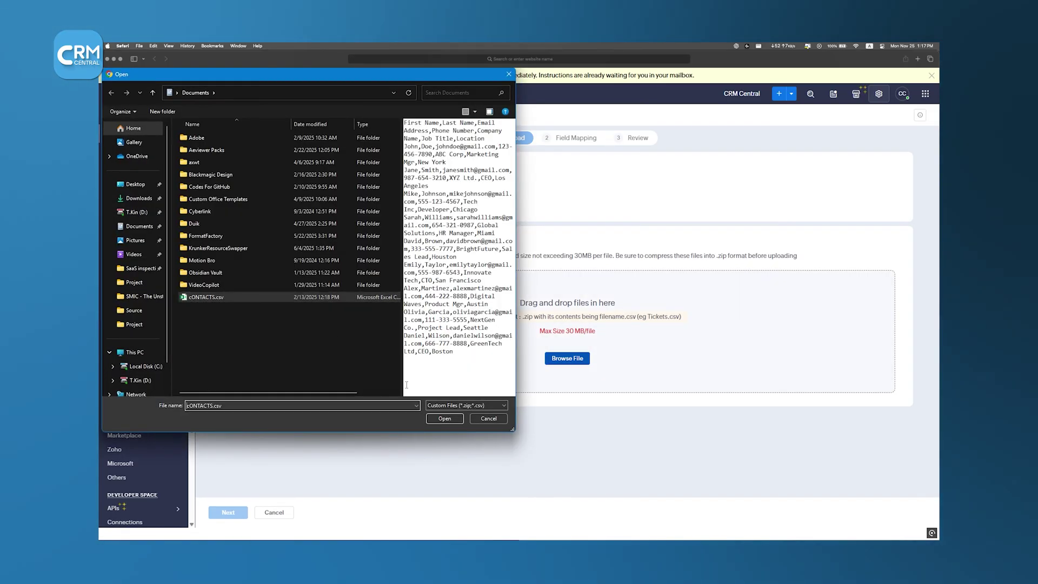
{"action": "left_click", "coordinate": [445, 419]}
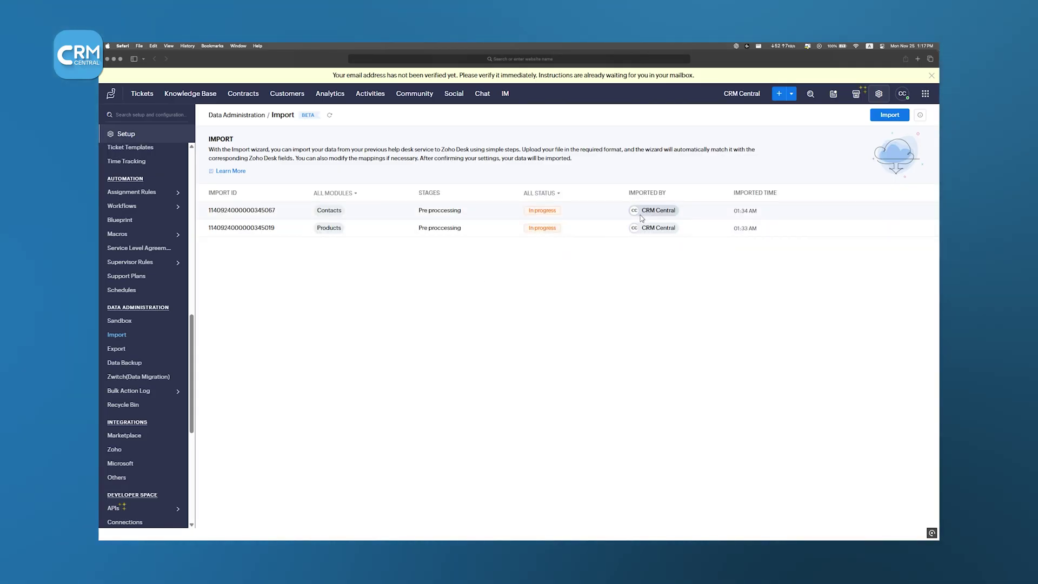
{"action": "left_click", "coordinate": [288, 97]}
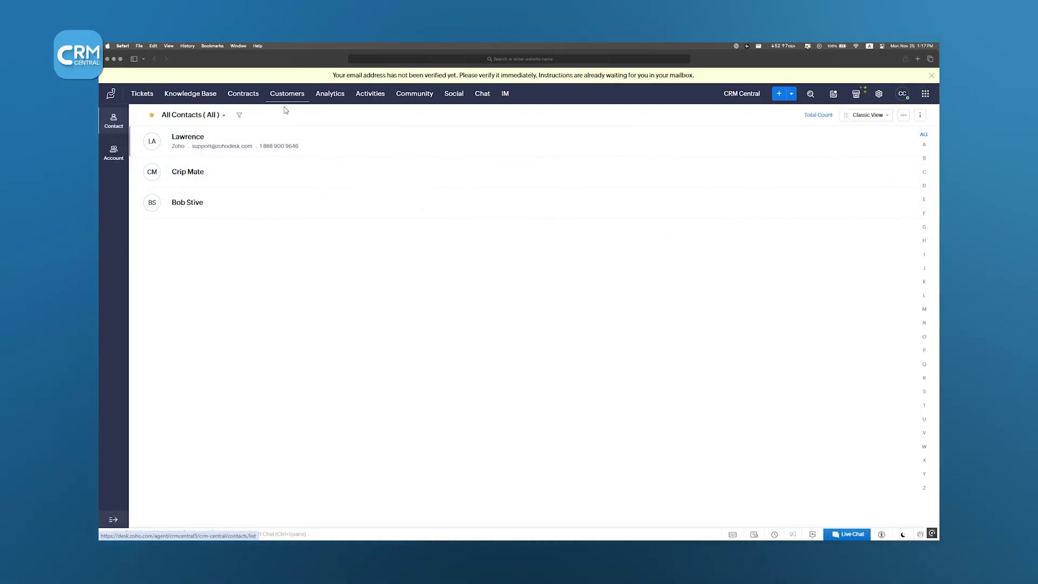
Step: Set the second contact's account to City Bank and confirm City Bank is listed under Accounts
{"action": "left_click", "coordinate": [119, 153]}
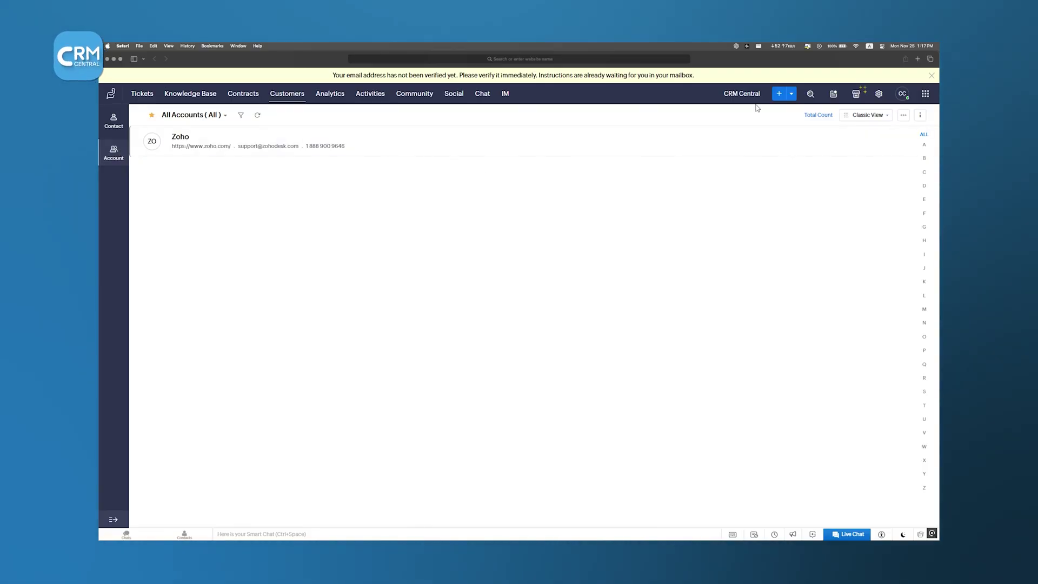
{"action": "left_click", "coordinate": [779, 93]}
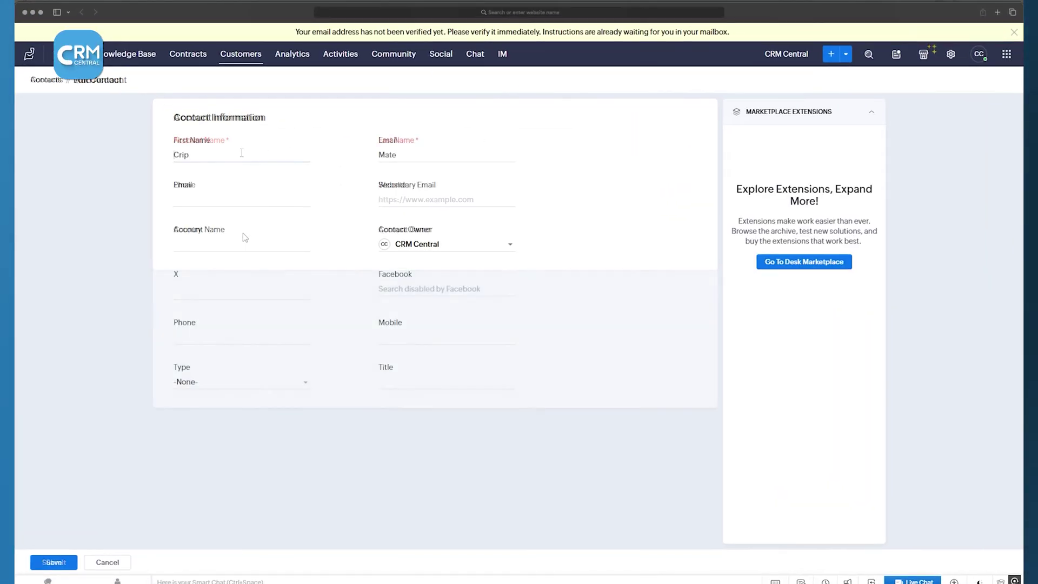
{"action": "left_click", "coordinate": [257, 243]}
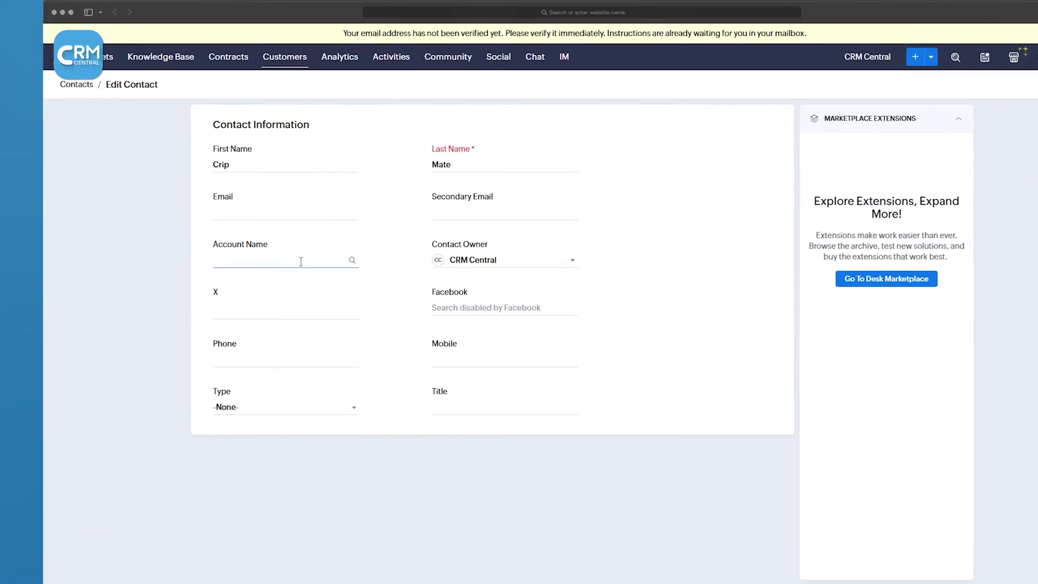
{"action": "type", "text": "C"}
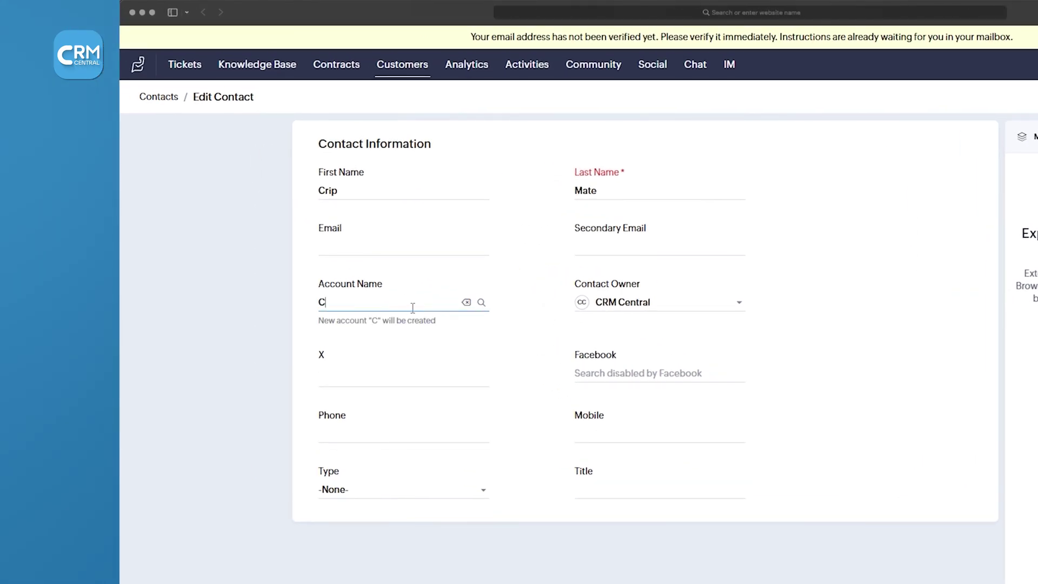
{"action": "left_click", "coordinate": [403, 340]}
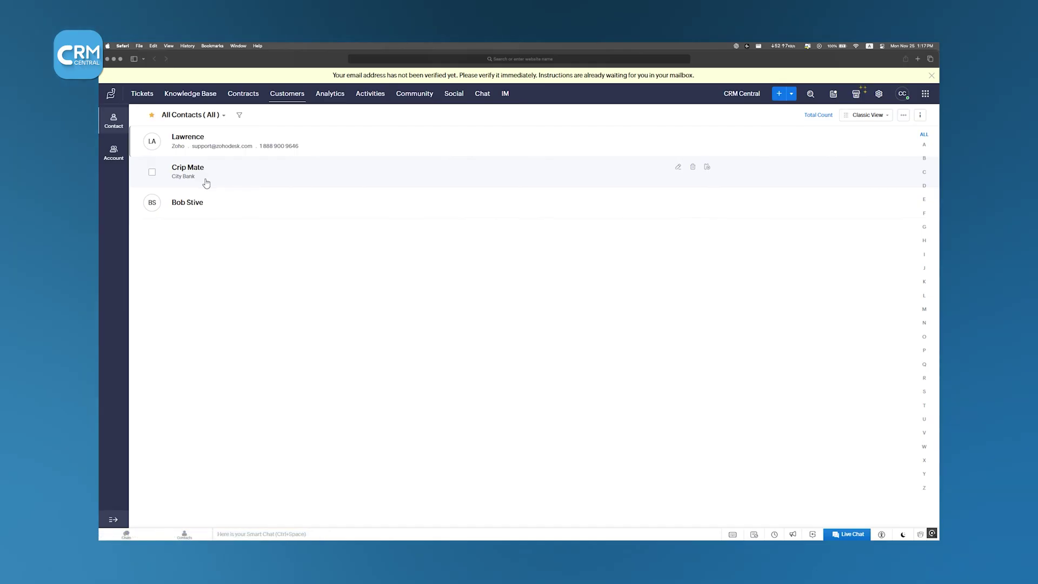
{"action": "left_click", "coordinate": [120, 161]}
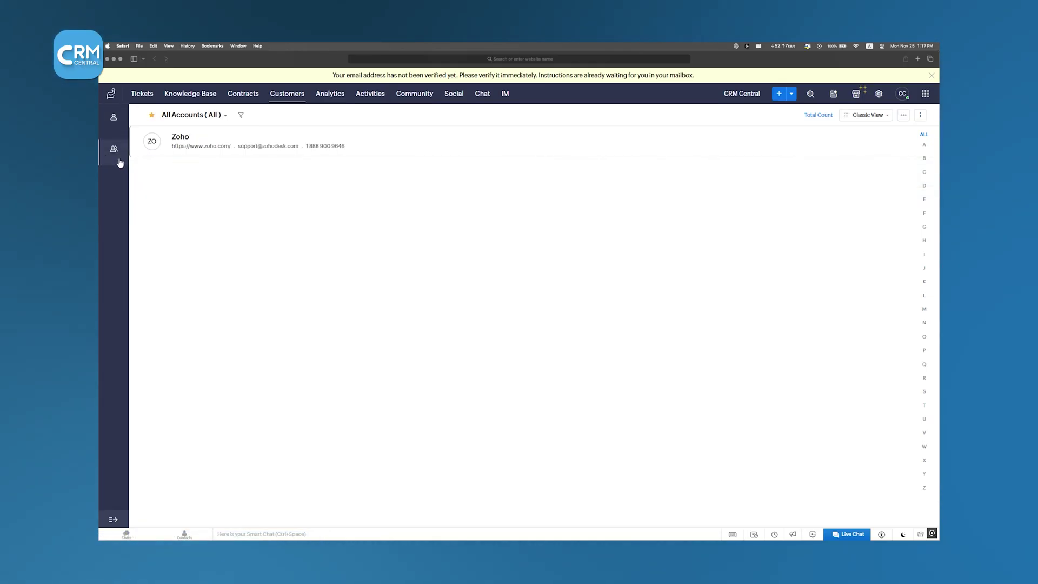
{"action": "left_click", "coordinate": [122, 128]}
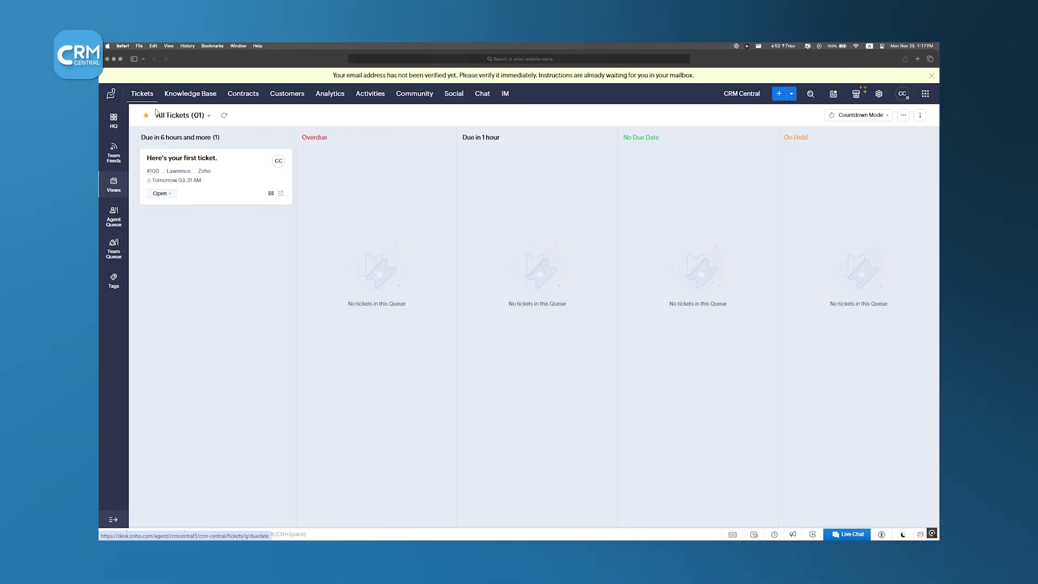
Step: Submit a new ticket with subject 'Toy Story' under the City Bank account
{"action": "left_click", "coordinate": [779, 94]}
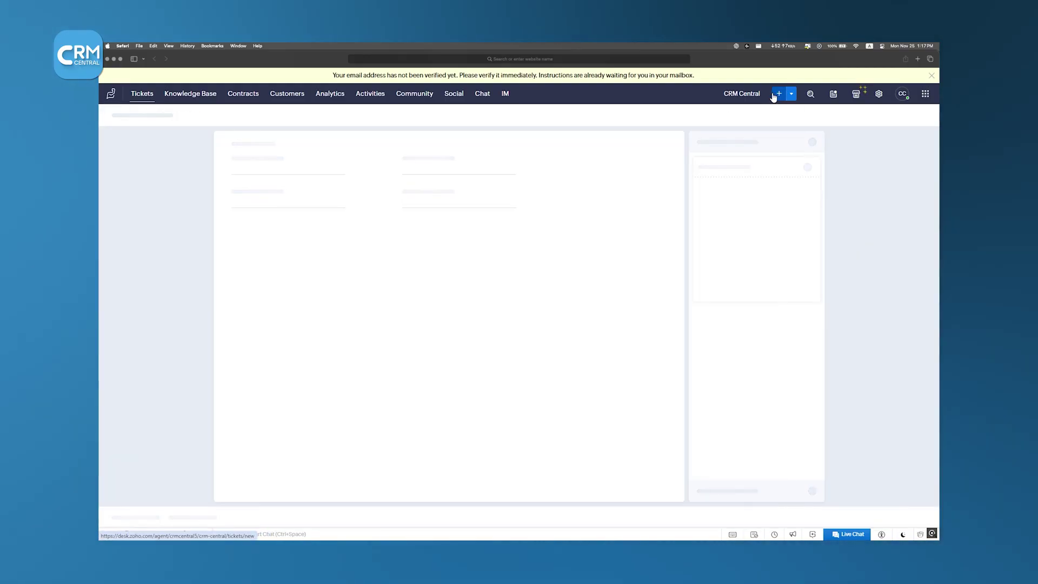
{"action": "left_click", "coordinate": [292, 247]}
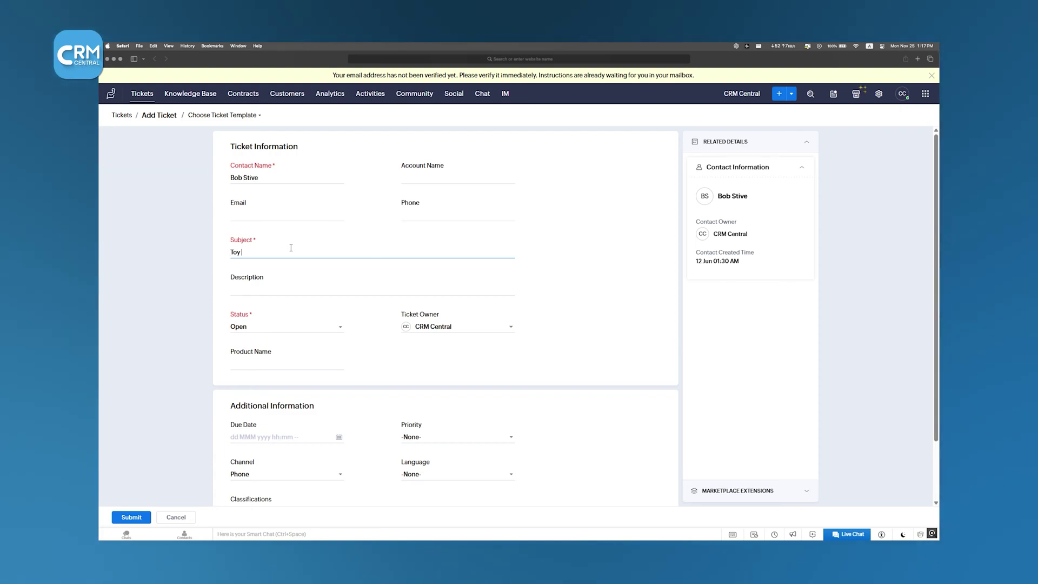
{"action": "type", "text": "Toy Sto"}
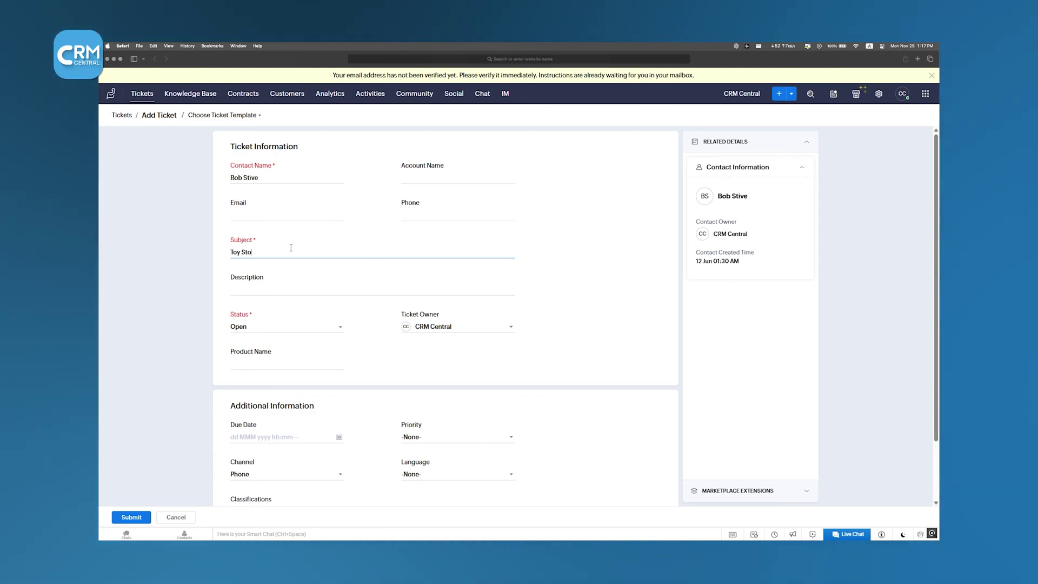
{"action": "type", "text": "ry"}
{"action": "left_click", "coordinate": [433, 177]}
{"action": "type", "text": "City"}
{"action": "left_click", "coordinate": [438, 203]}
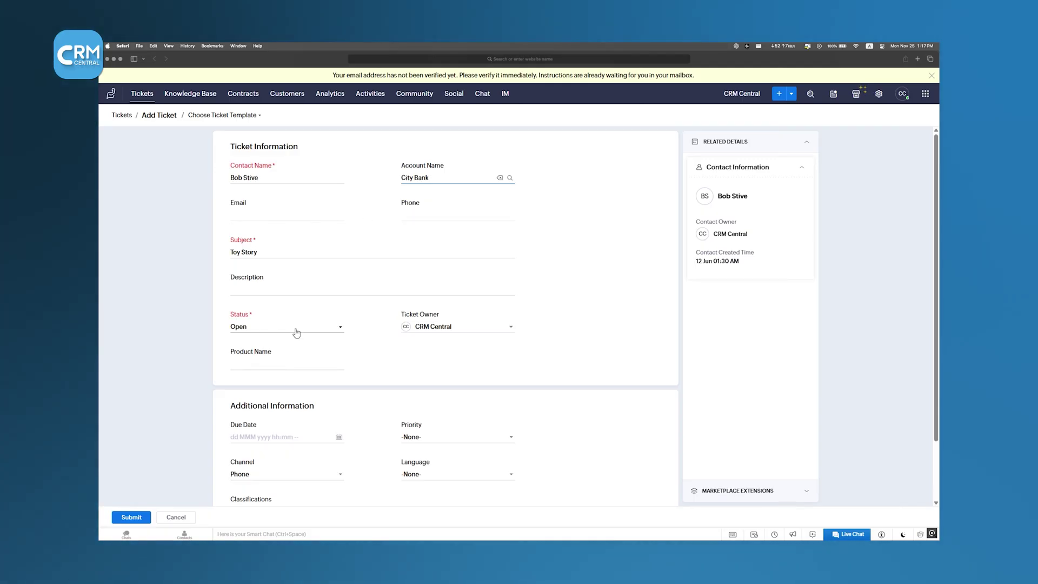
{"action": "scroll", "coordinate": [375, 347], "scroll_direction": "down", "scroll_amount": 2}
{"action": "left_click", "coordinate": [131, 517]}
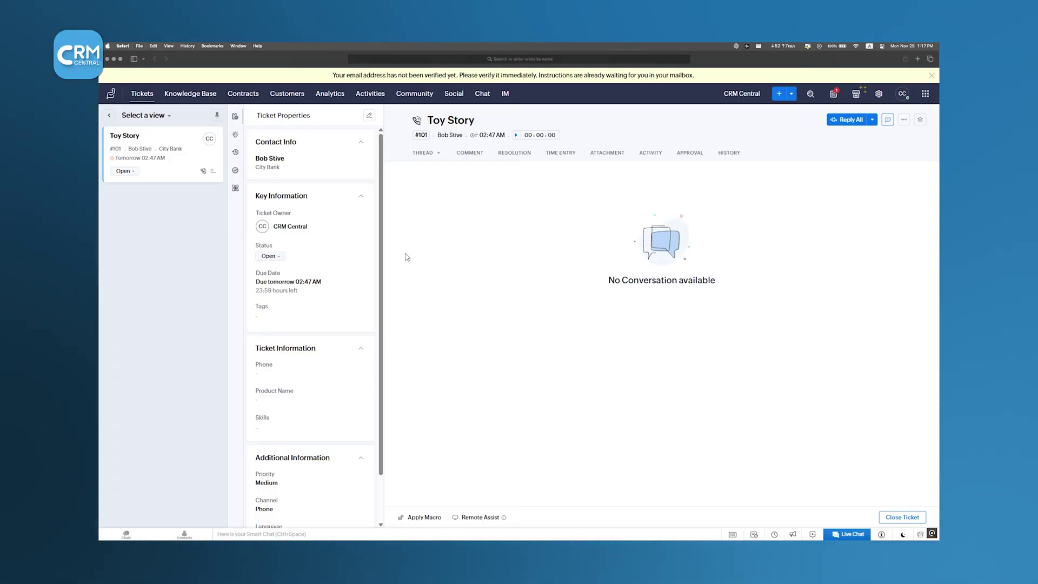
Step: Browse the Toy Story ticket's Threads, Resolution, Time Entry, Attachment, Approval and History tabs
{"action": "left_click", "coordinate": [426, 162]}
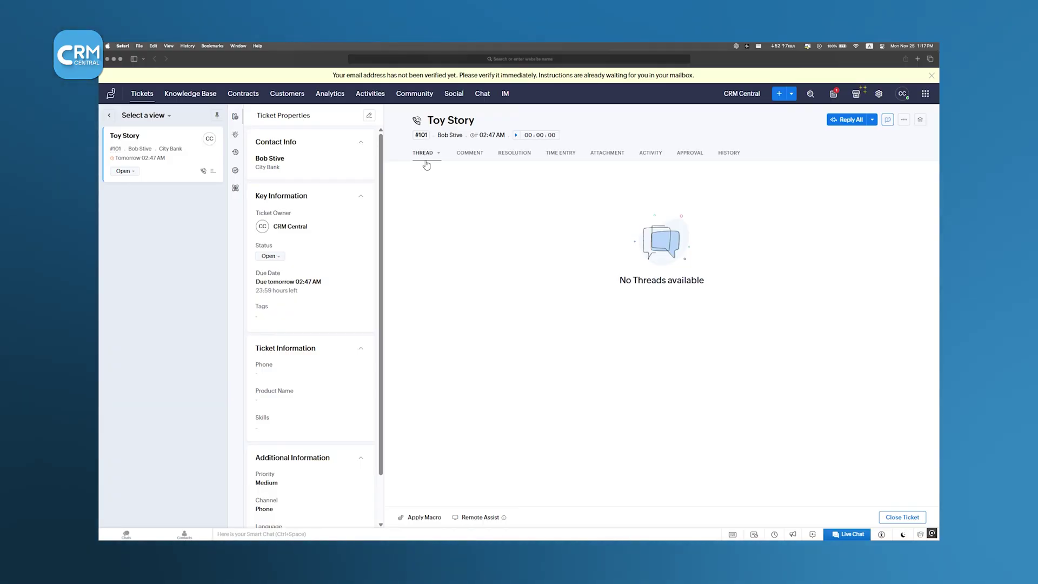
{"action": "left_click", "coordinate": [504, 156]}
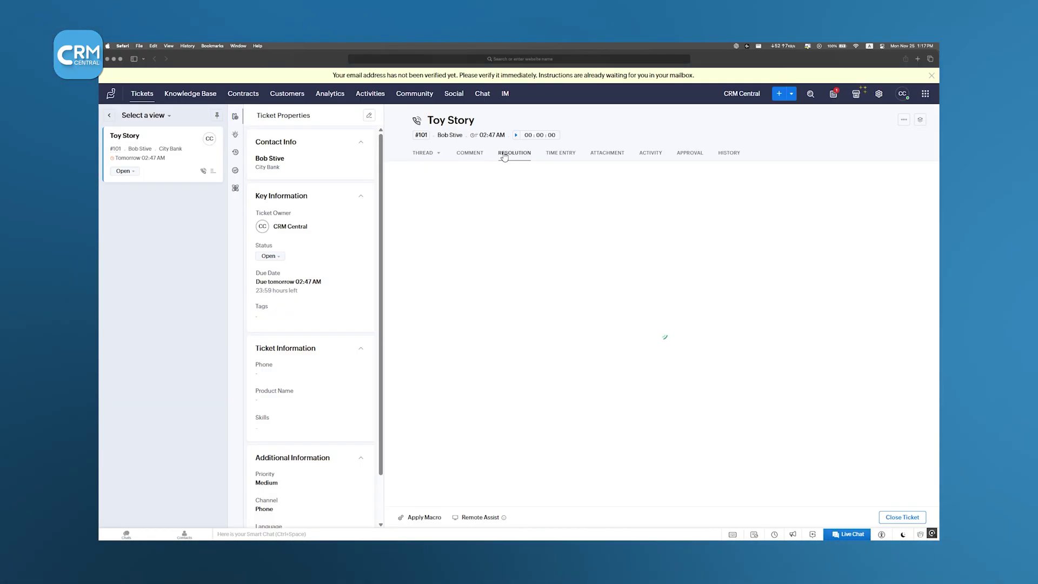
{"action": "left_click", "coordinate": [556, 160]}
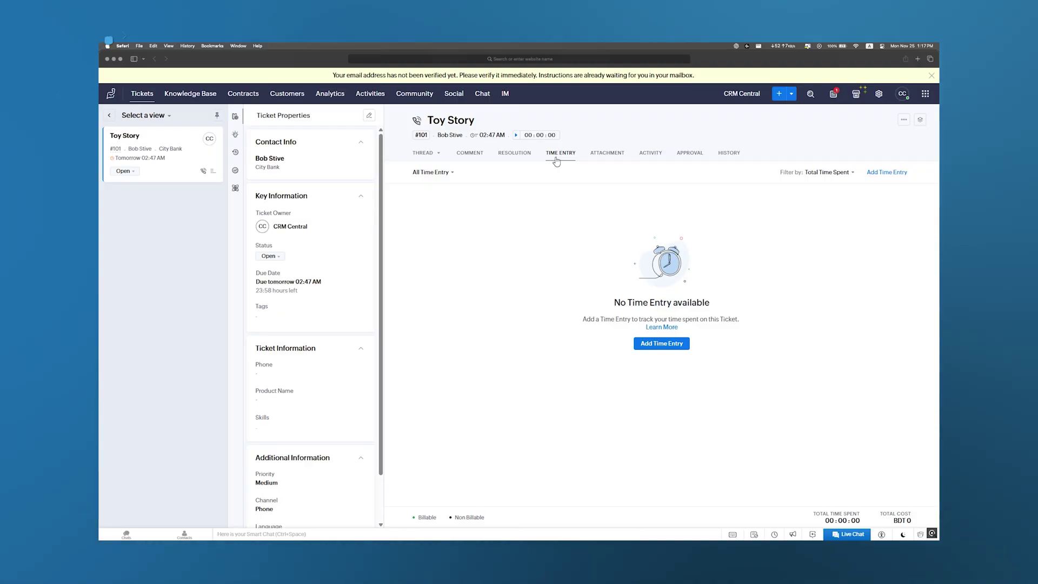
{"action": "left_click", "coordinate": [593, 160]}
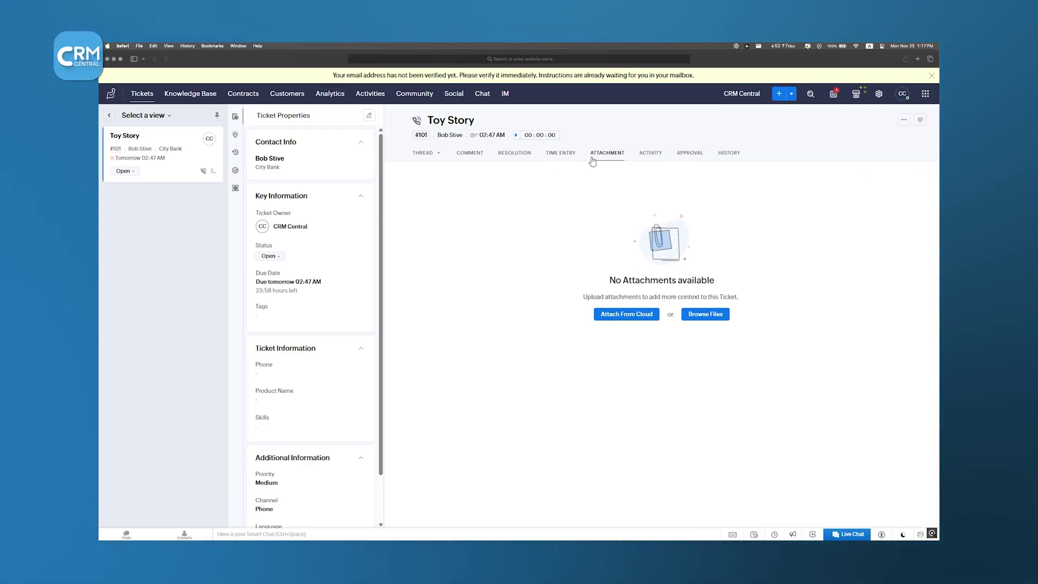
{"action": "left_click", "coordinate": [686, 157]}
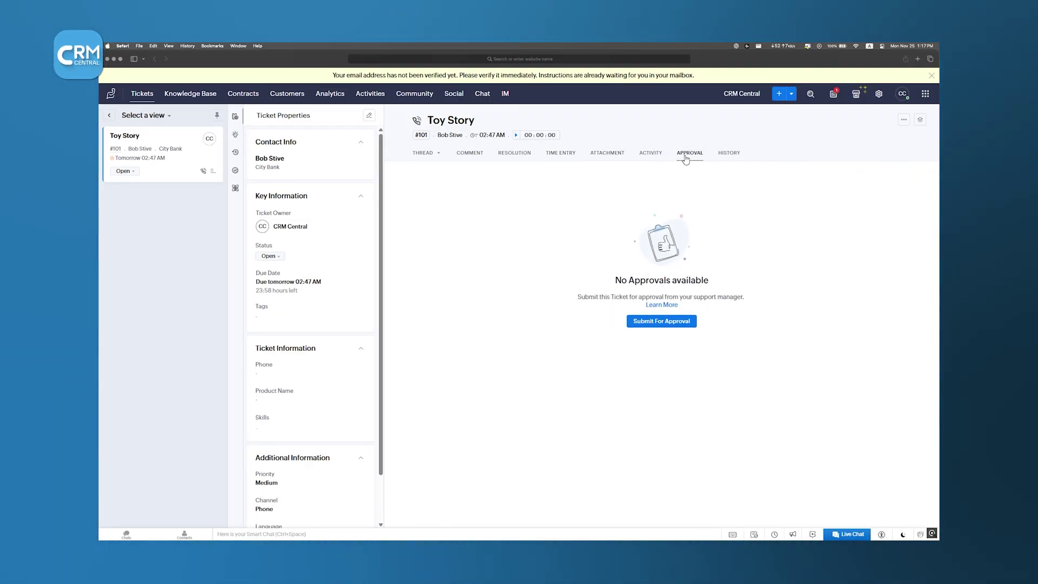
{"action": "left_click", "coordinate": [730, 160]}
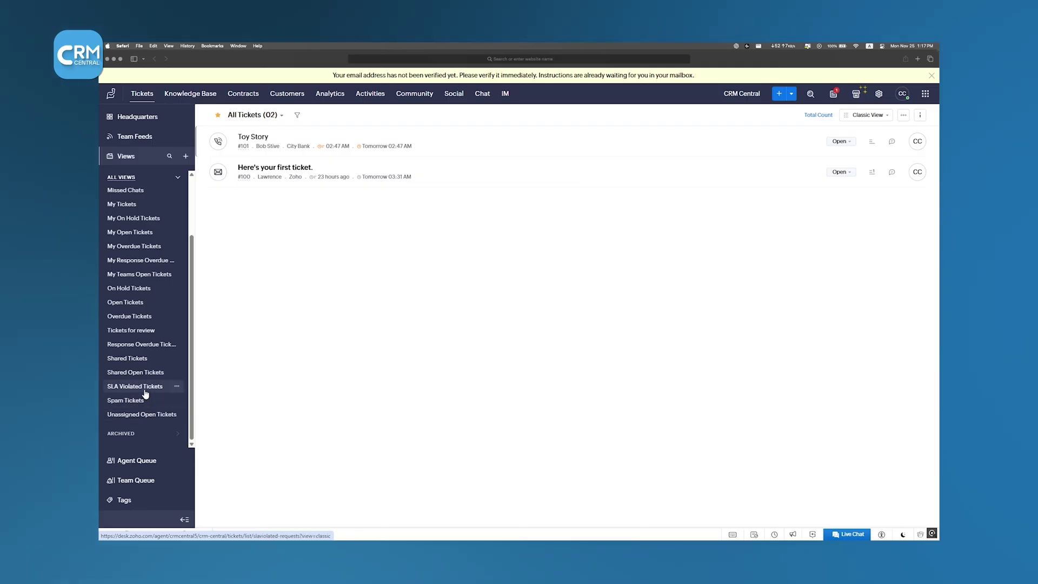
Step: Visit Headquarters, Team Feeds, Agent Queue, Team Queue and Tags, ending on Headquarters
{"action": "left_click", "coordinate": [154, 116]}
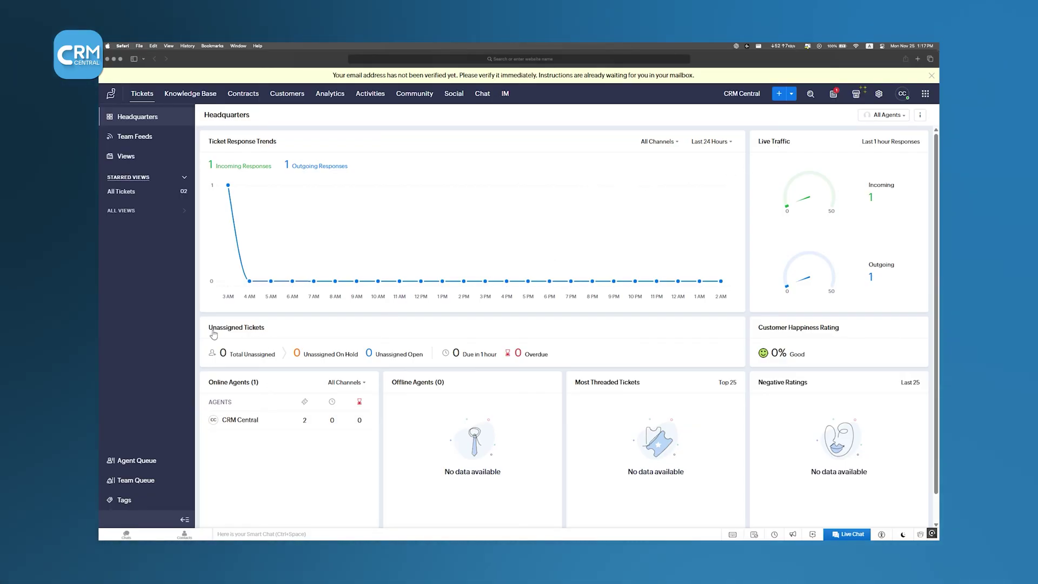
{"action": "left_click", "coordinate": [177, 142]}
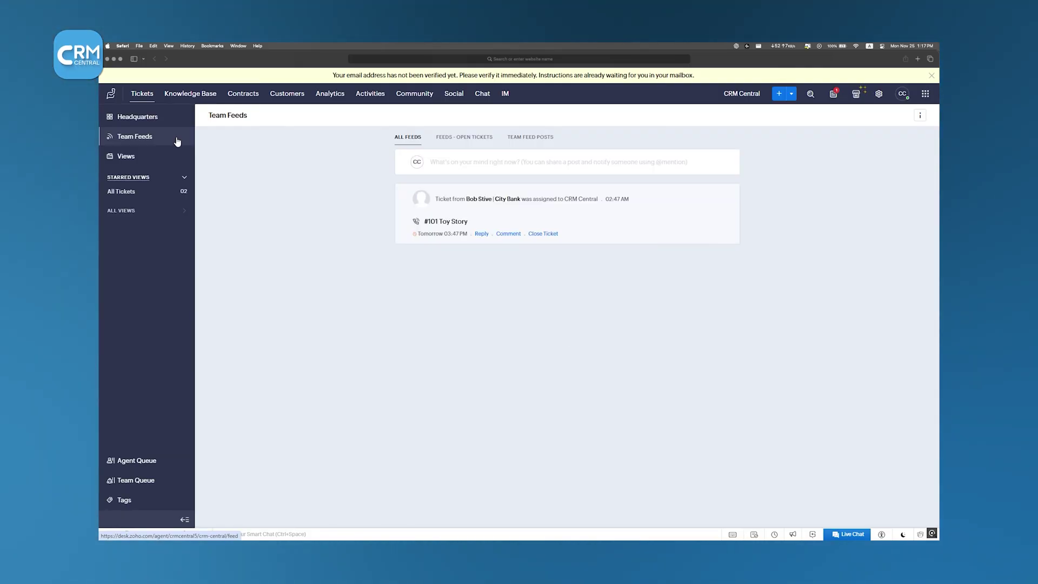
{"action": "left_click", "coordinate": [143, 460]}
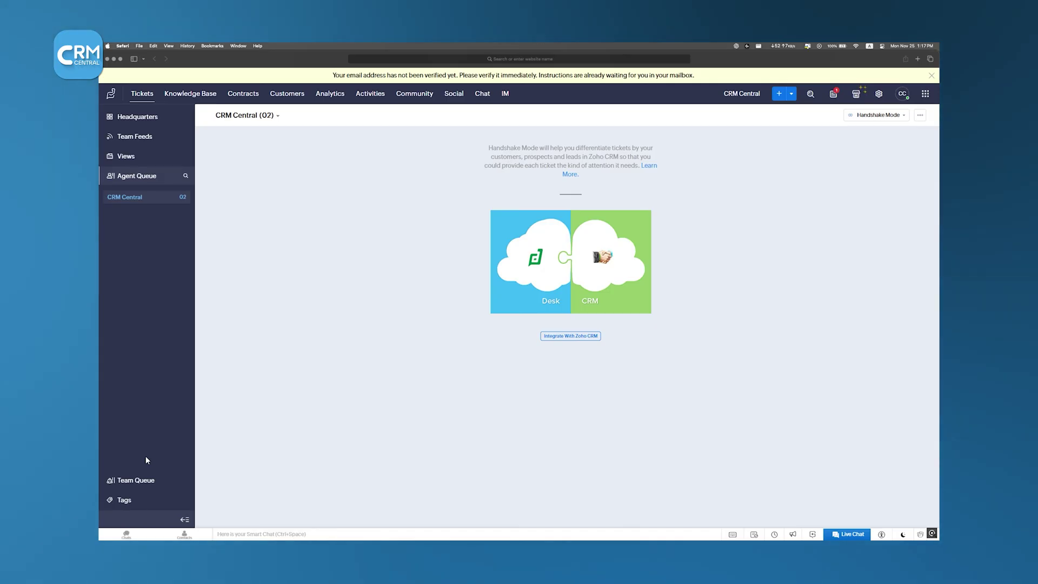
{"action": "left_click", "coordinate": [148, 479]}
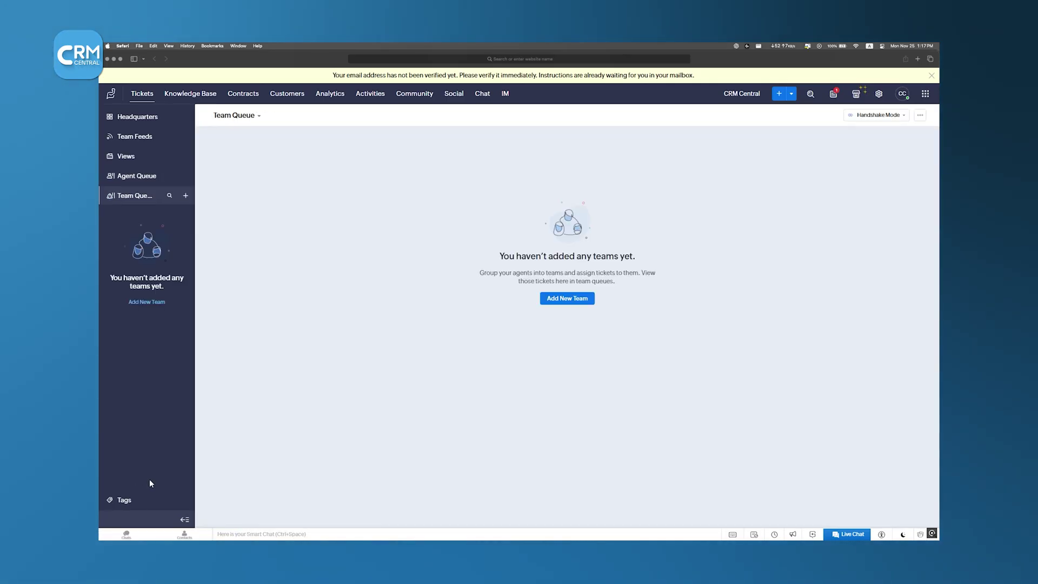
{"action": "left_click", "coordinate": [142, 493]}
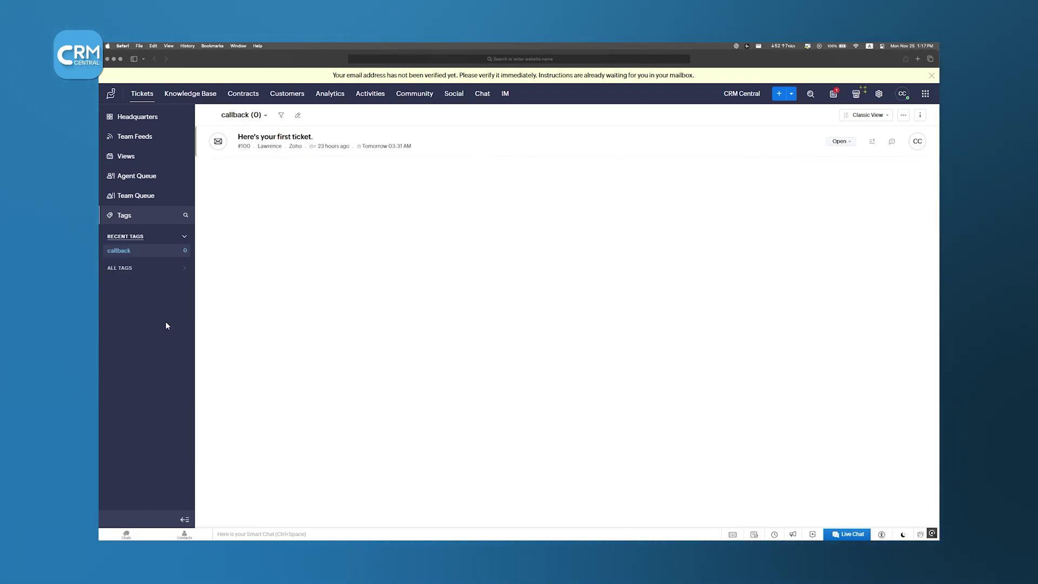
{"action": "left_click", "coordinate": [169, 115]}
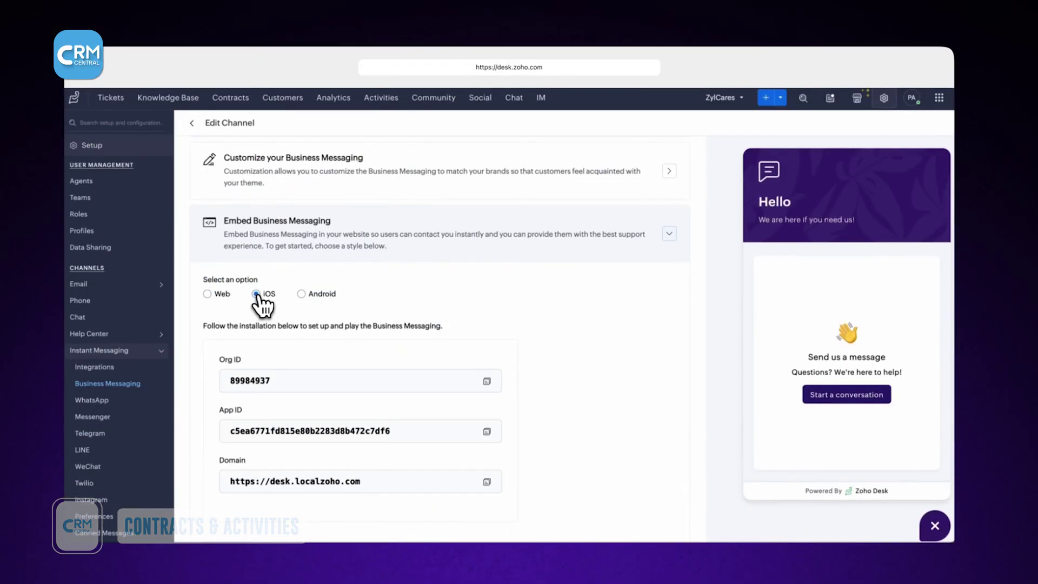
Step: Choose iOS under Embed Business Messaging
{"action": "left_click", "coordinate": [255, 293]}
{"action": "scroll", "coordinate": [465, 390], "scroll_direction": "down", "scroll_amount": 1}
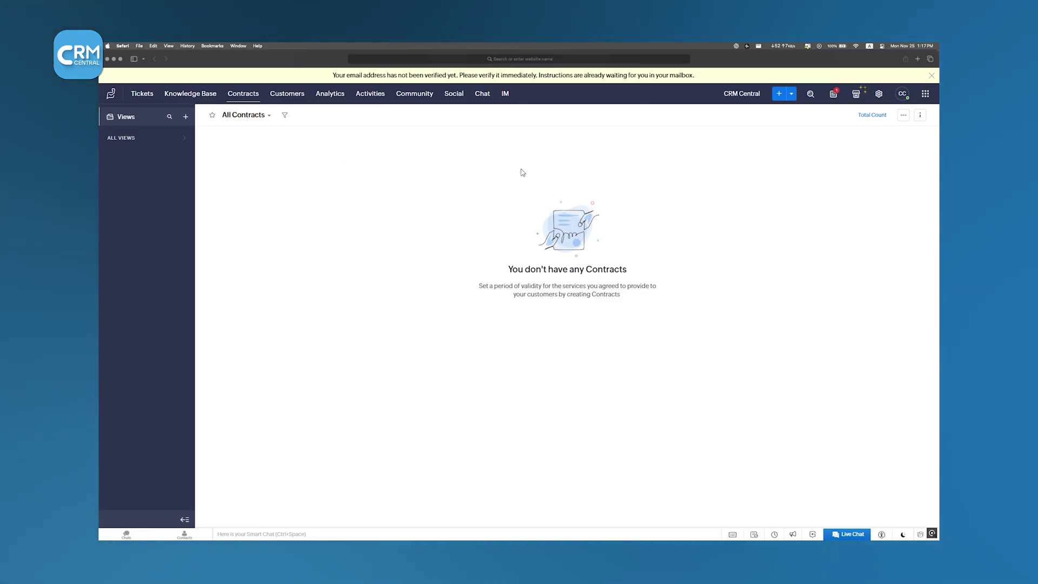
Step: Add a contract starting 13 Jun 2022 that notifies CRM Central 01 day before expiry
{"action": "left_click", "coordinate": [778, 95]}
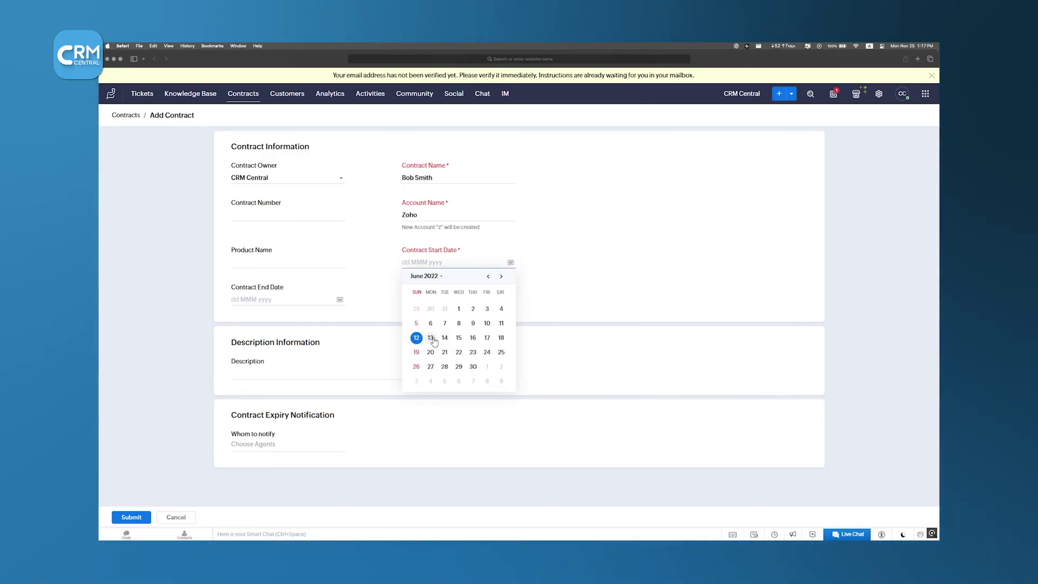
{"action": "left_click", "coordinate": [432, 342]}
{"action": "left_click", "coordinate": [468, 298]}
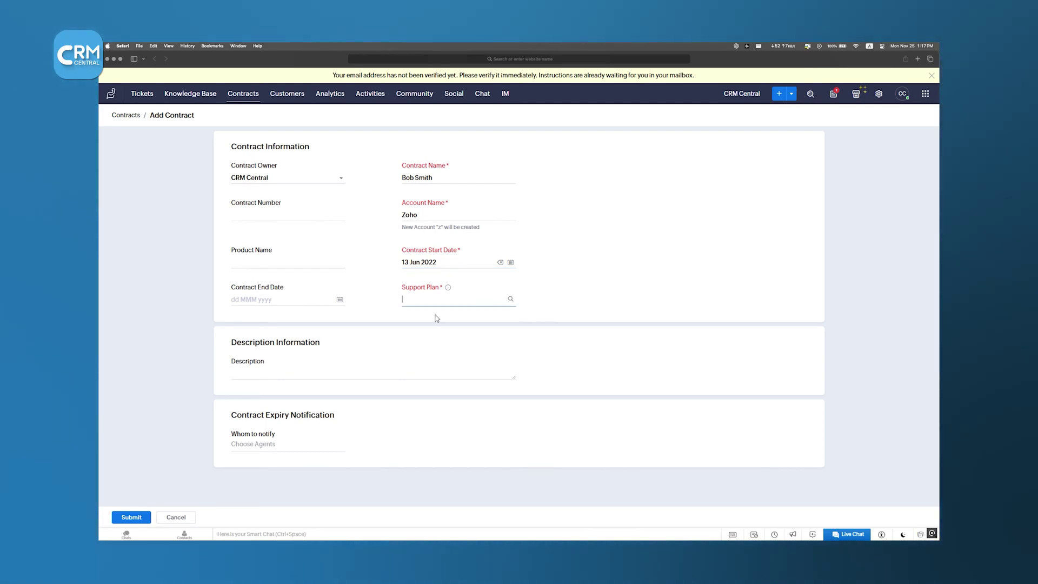
{"action": "left_click", "coordinate": [290, 446]}
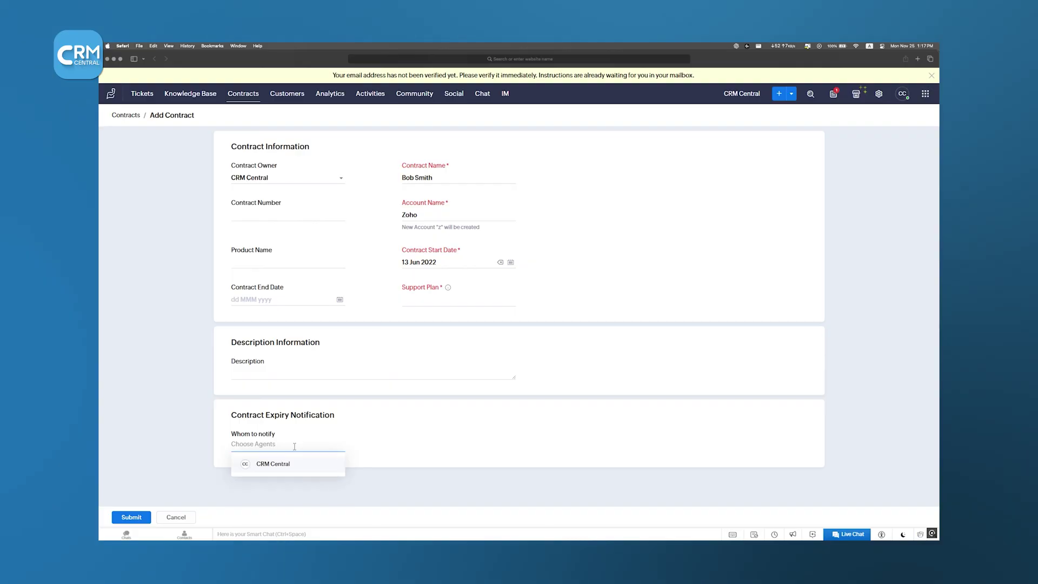
{"action": "left_click", "coordinate": [299, 465]}
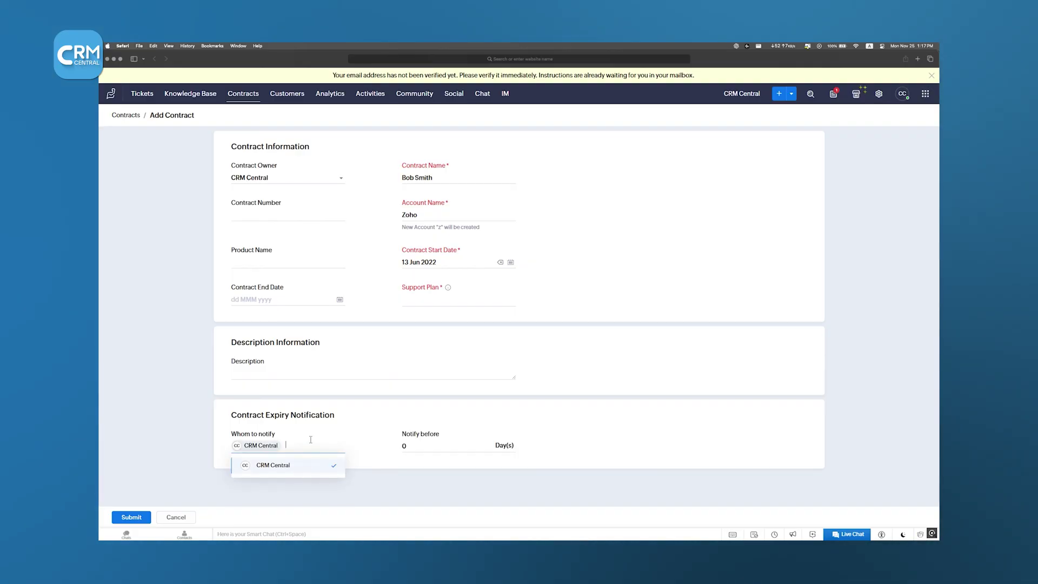
{"action": "left_click", "coordinate": [340, 420]}
{"action": "left_click", "coordinate": [420, 447]}
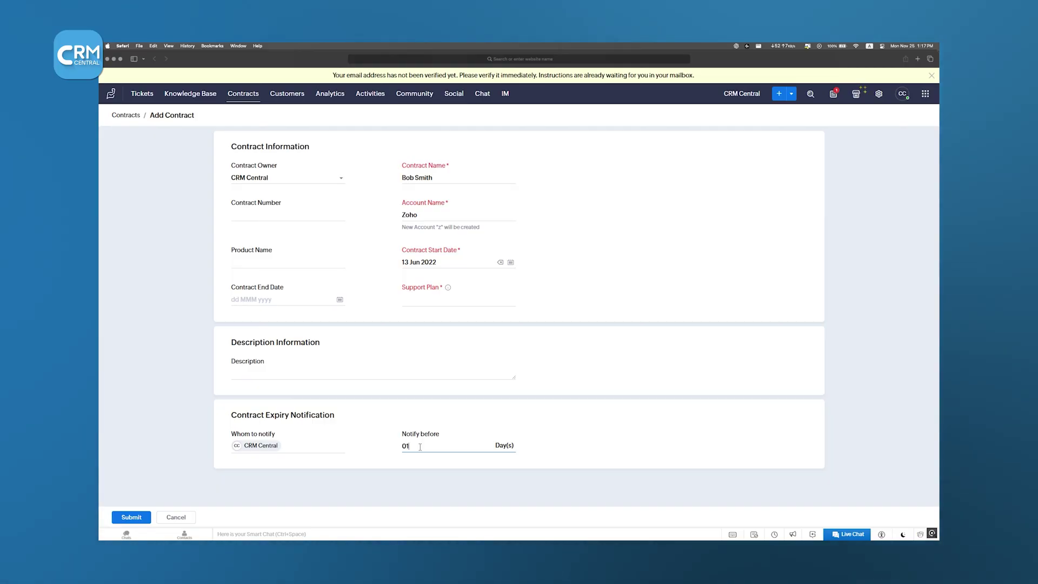
{"action": "left_click", "coordinate": [375, 418]}
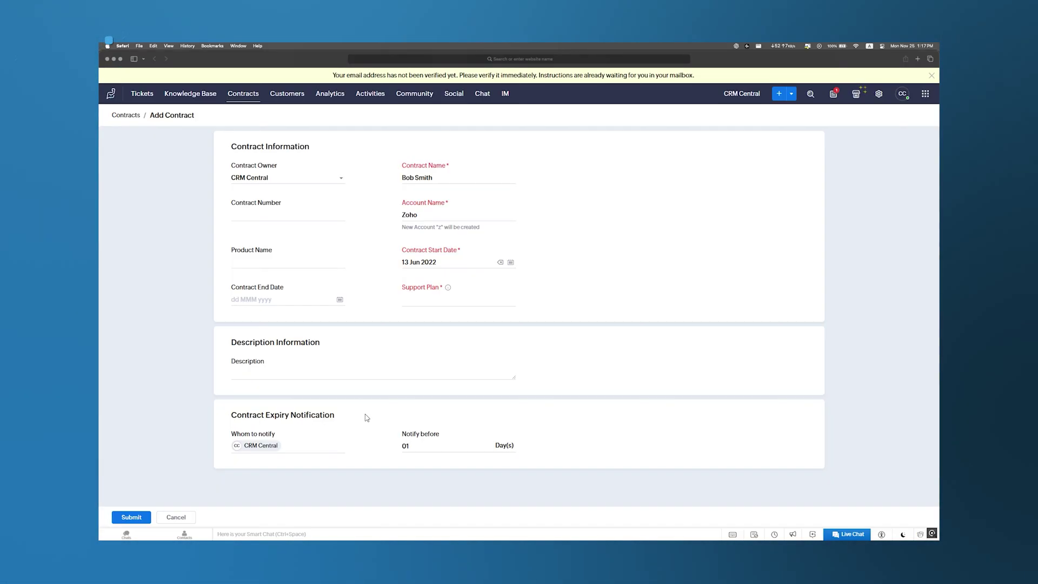
{"action": "left_click", "coordinate": [369, 95]}
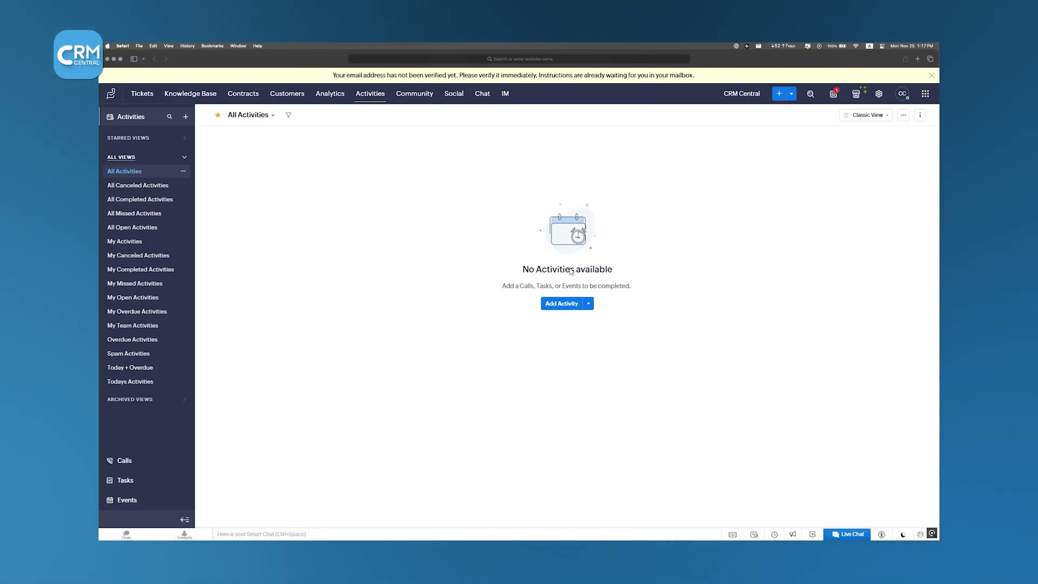
Step: Add a call activity for the completed inbound City Bank call on the Toy Story ticket
{"action": "left_click", "coordinate": [567, 306]}
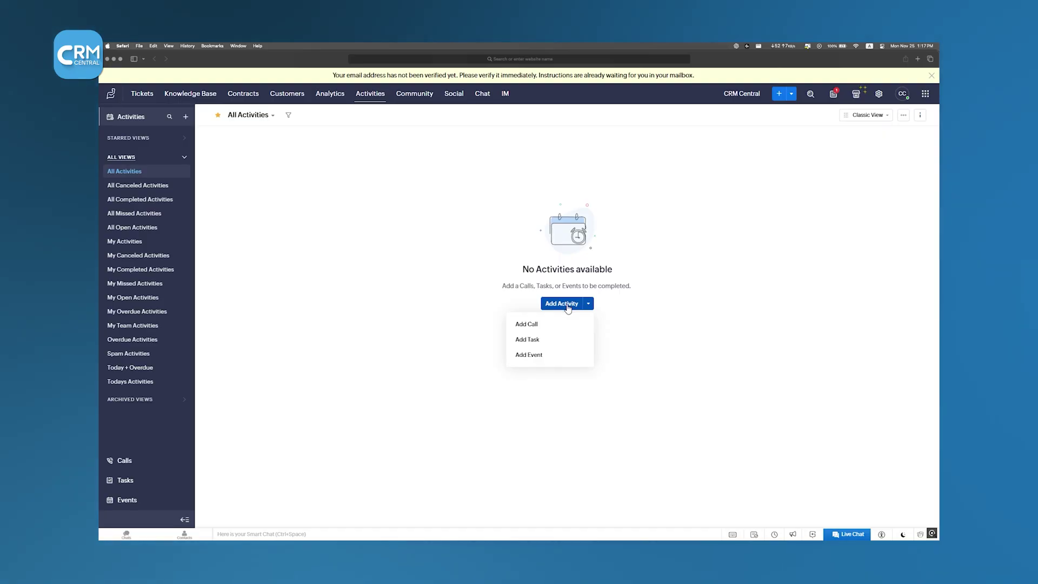
{"action": "left_click", "coordinate": [550, 330]}
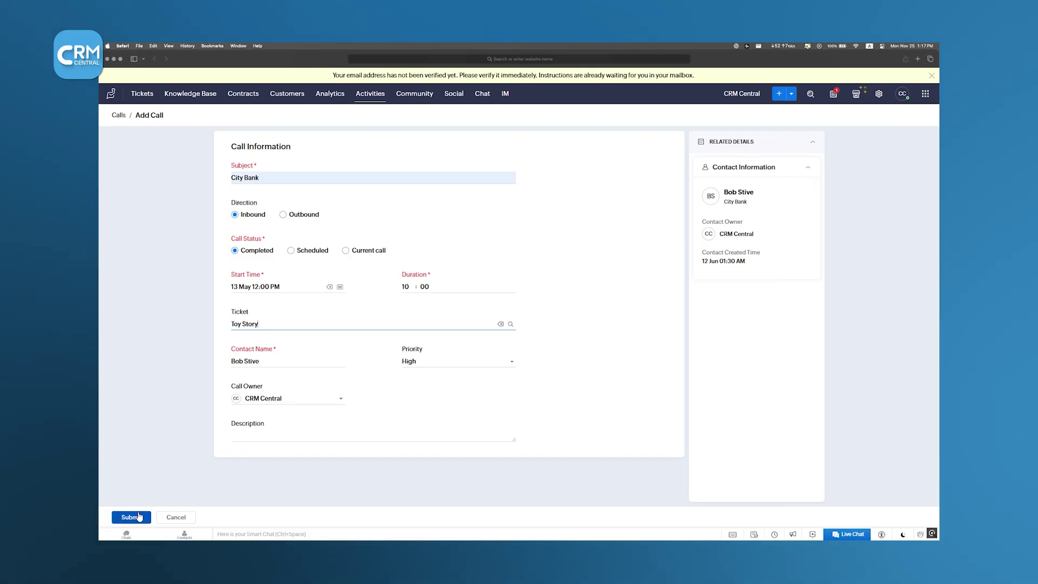
{"action": "left_click", "coordinate": [138, 516]}
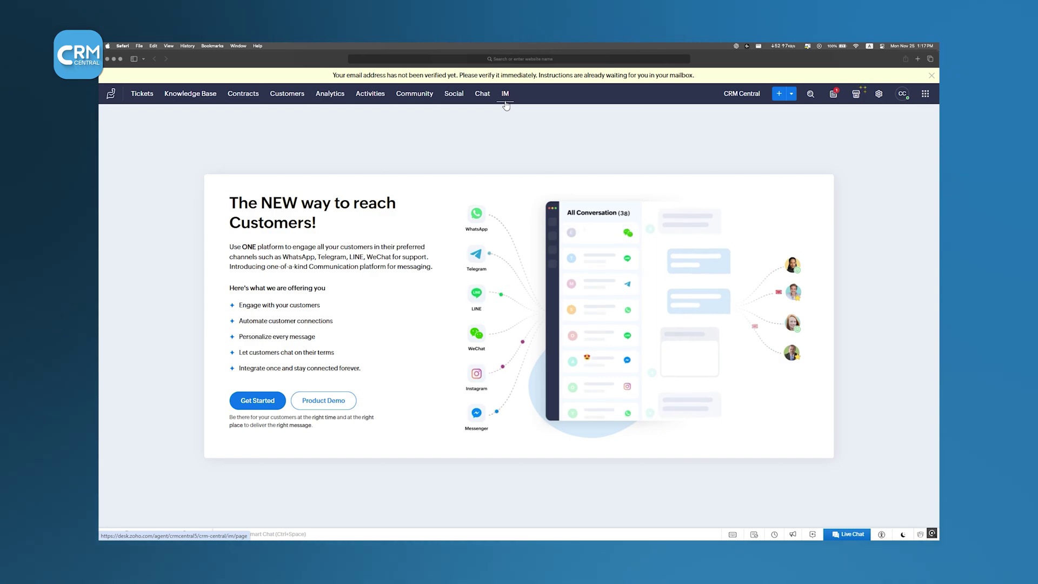
Step: Start Instant Messaging setup from the IM landing page to reach the channel integrations
{"action": "left_click", "coordinate": [264, 399]}
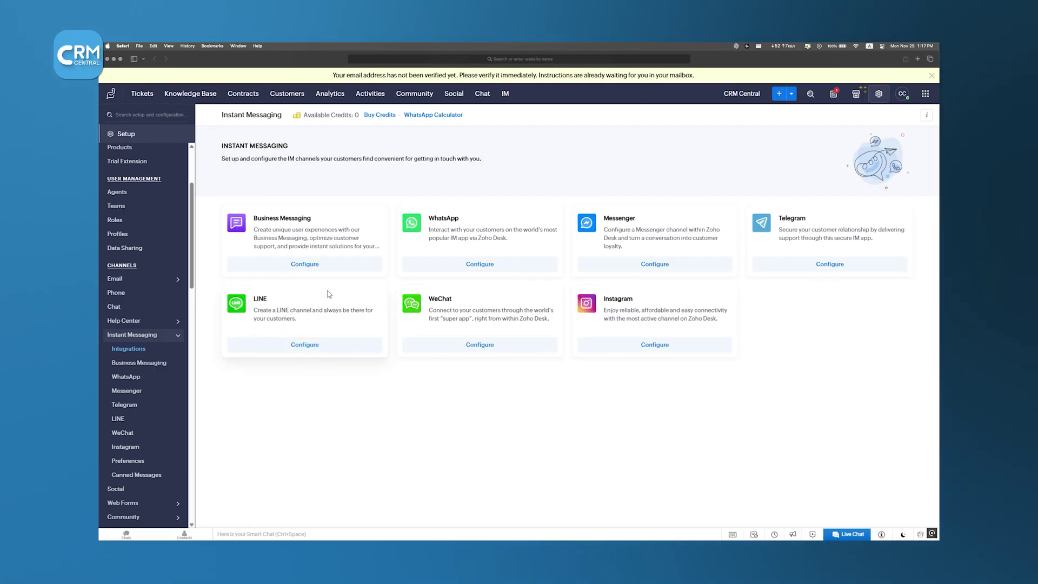
Step: Configure the Business Messaging channel and preview the chat widget's conversation screen
{"action": "left_click", "coordinate": [318, 266]}
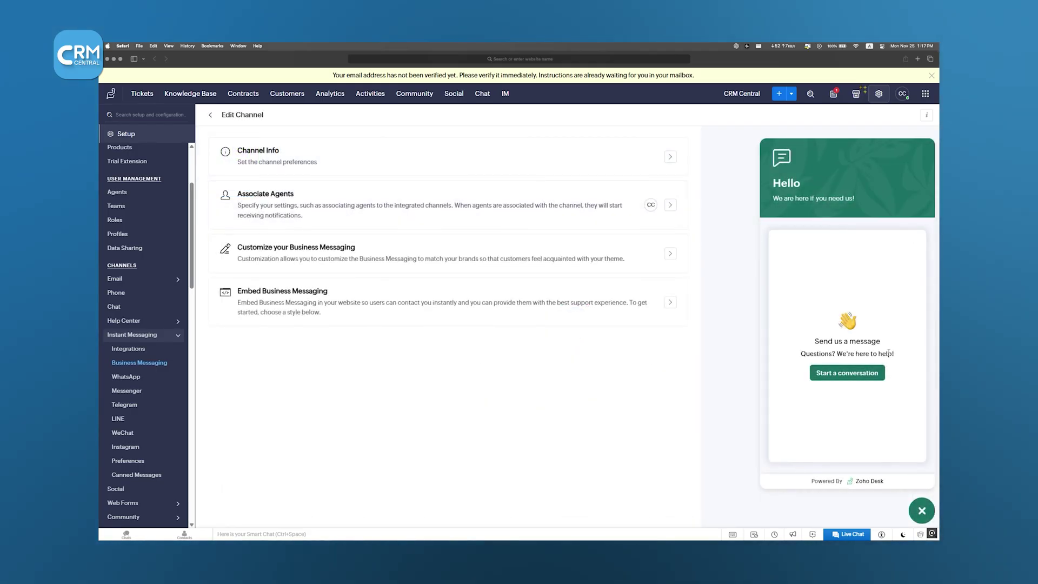
{"action": "left_click", "coordinate": [841, 373]}
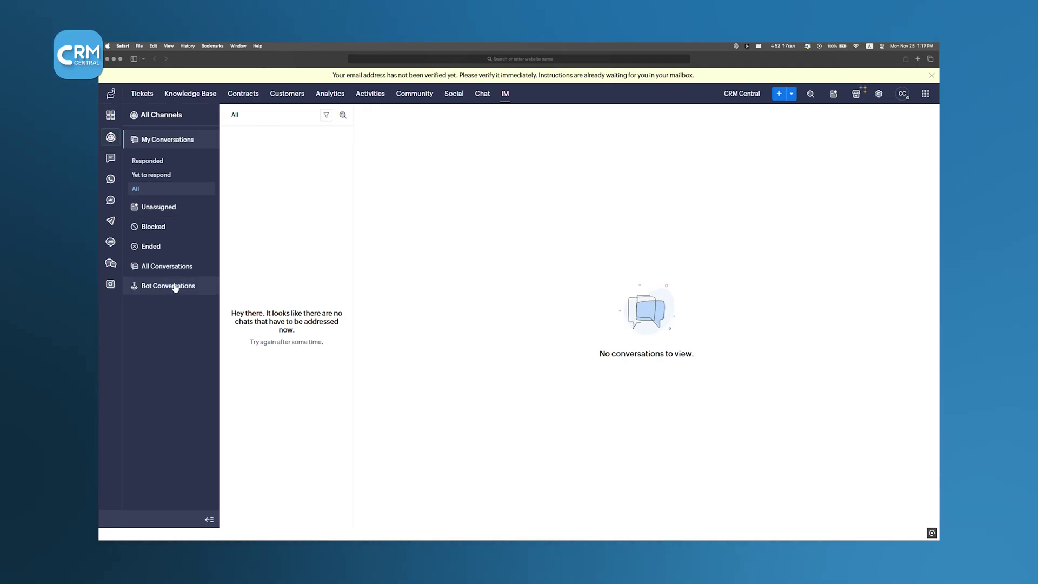
Step: Review the Bot Conversations and All Conversations lists in IM
{"action": "left_click", "coordinate": [176, 287]}
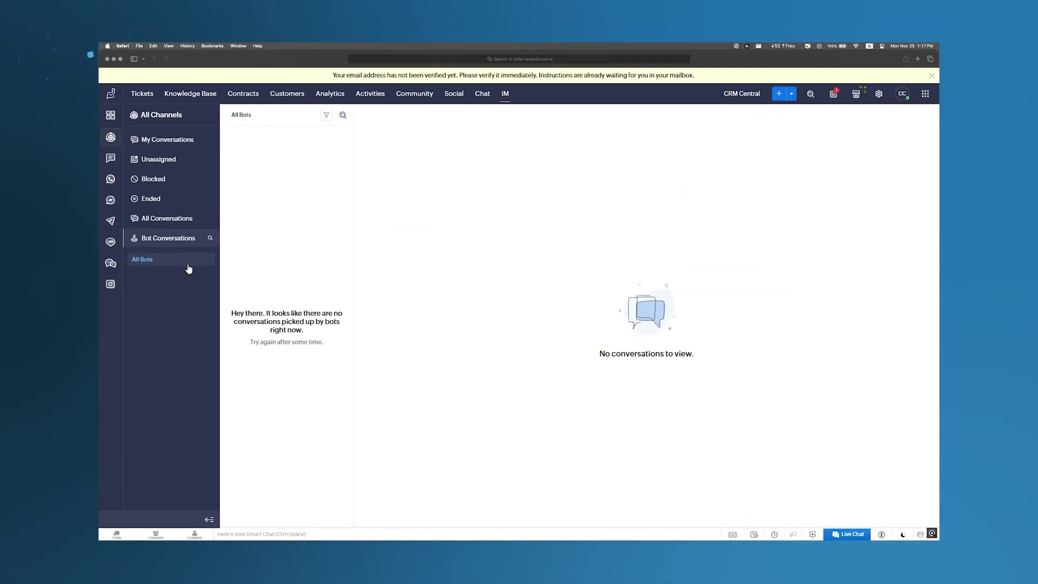
{"action": "left_click", "coordinate": [169, 217]}
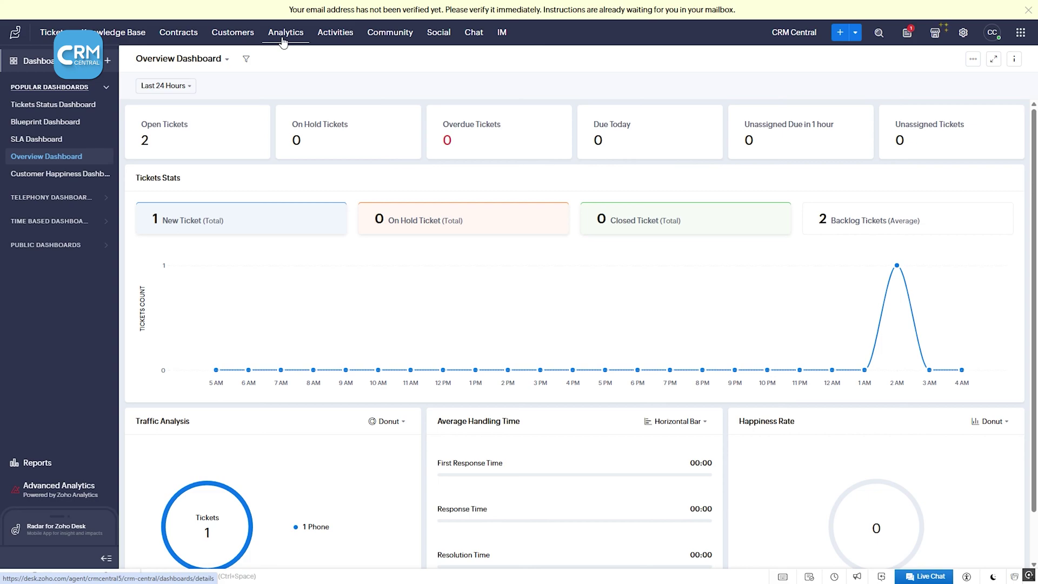
Step: Browse the Tickets Status, Calls and Tickets dashboards in Analytics
{"action": "left_click", "coordinate": [61, 106]}
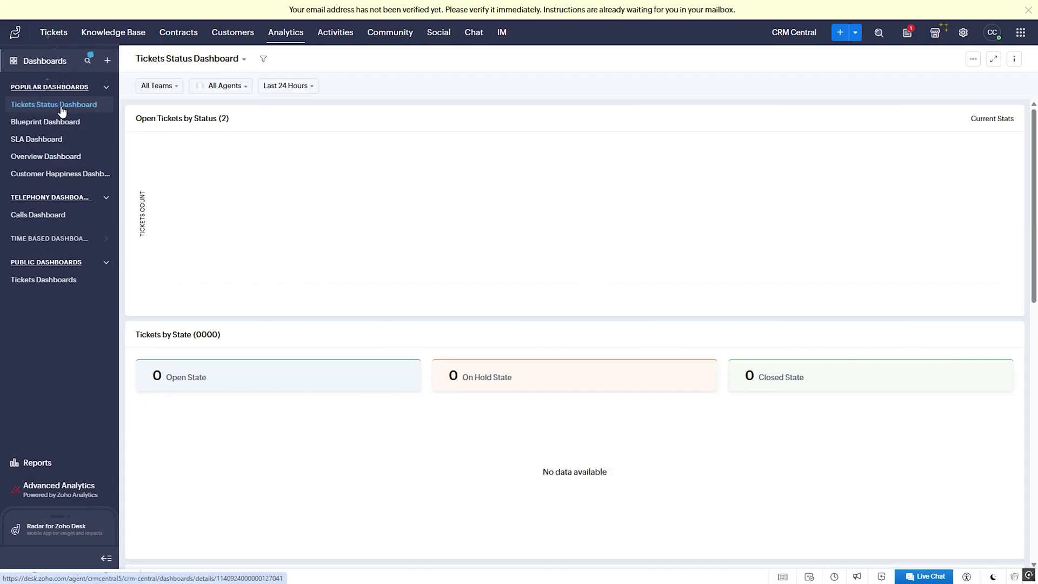
{"action": "left_click", "coordinate": [57, 215]}
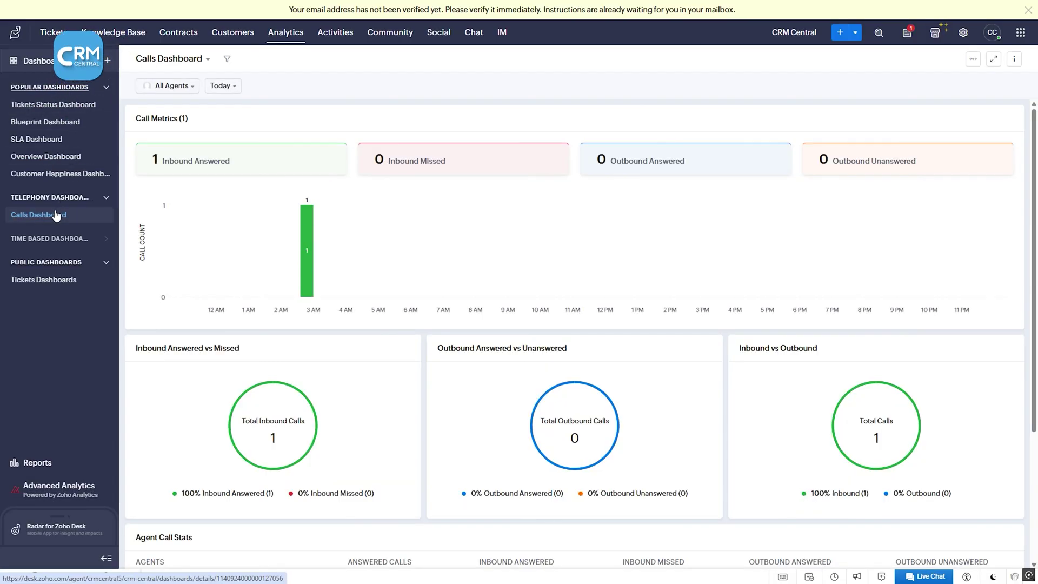
{"action": "left_click", "coordinate": [72, 283]}
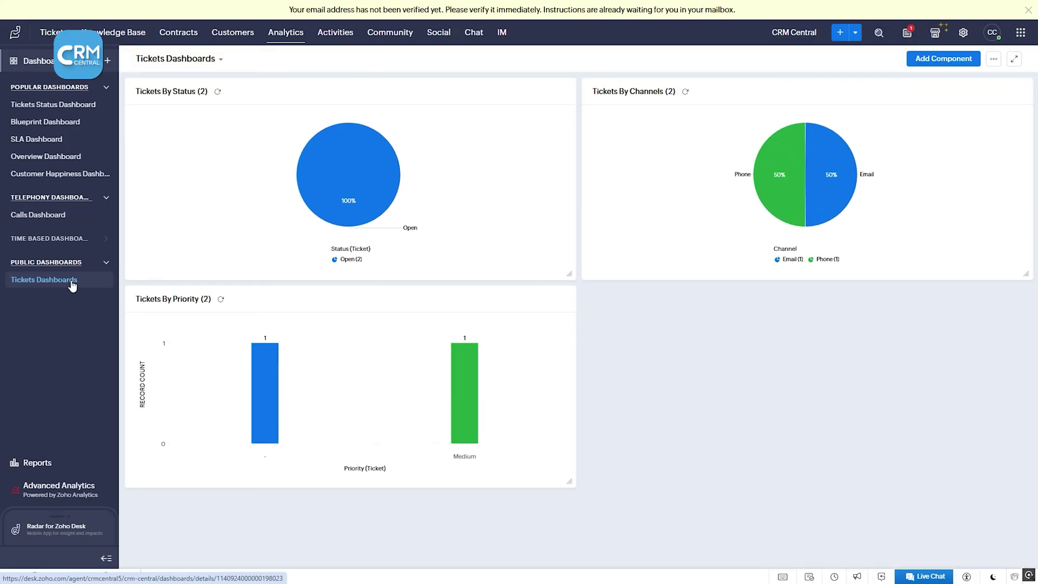
Step: Look through the Article and Activity Reports, then open the Advanced Analytics page
{"action": "left_click", "coordinate": [58, 455]}
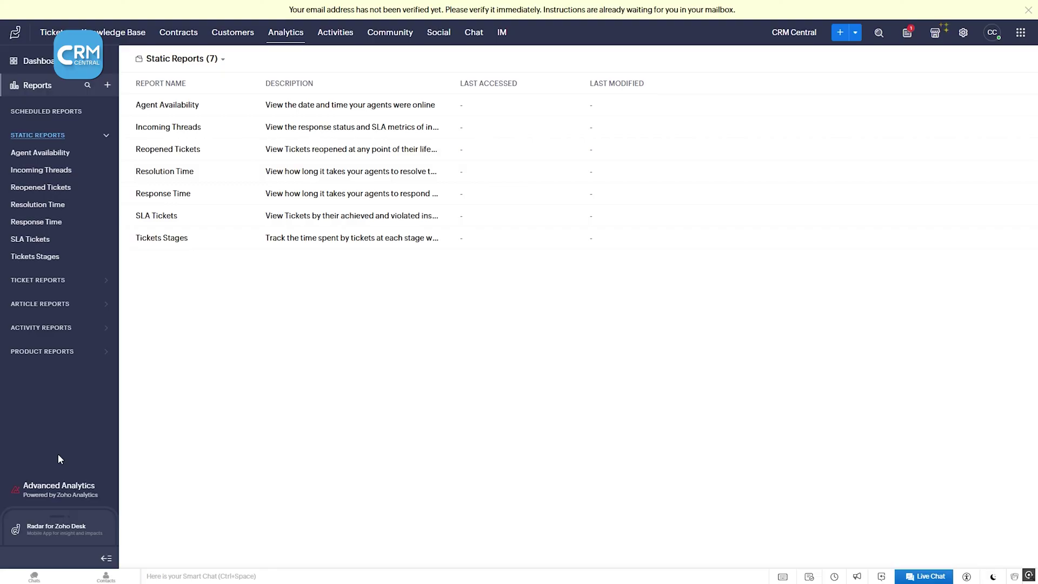
{"action": "left_click", "coordinate": [40, 303]}
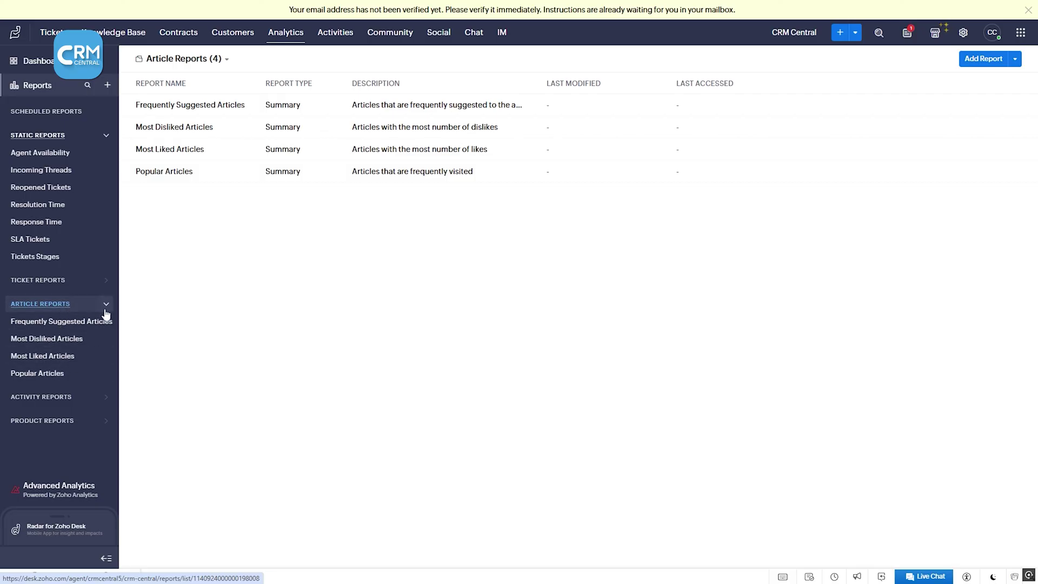
{"action": "left_click", "coordinate": [106, 304]}
{"action": "left_click", "coordinate": [48, 328]}
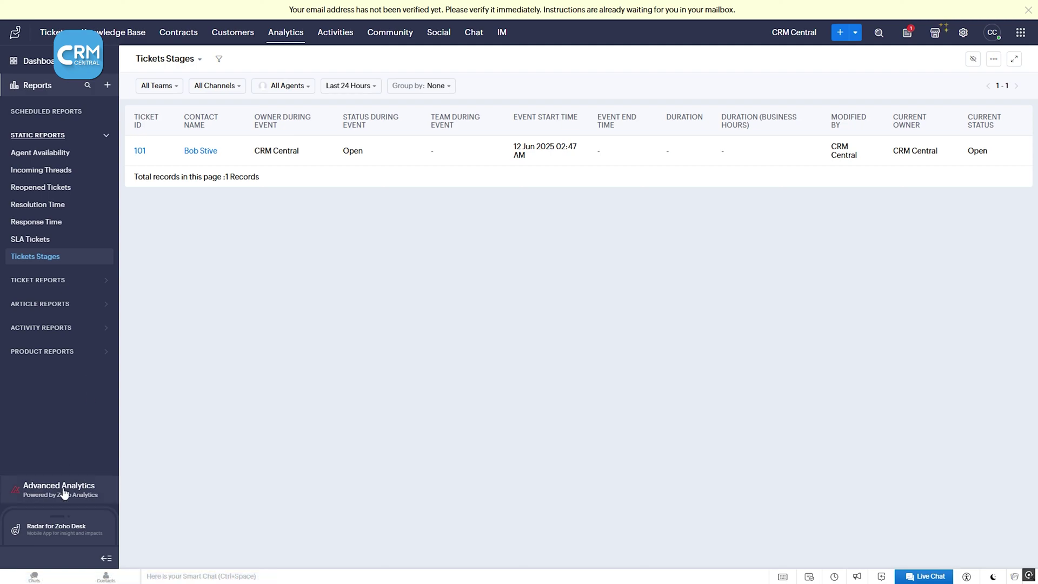
{"action": "left_click", "coordinate": [64, 492]}
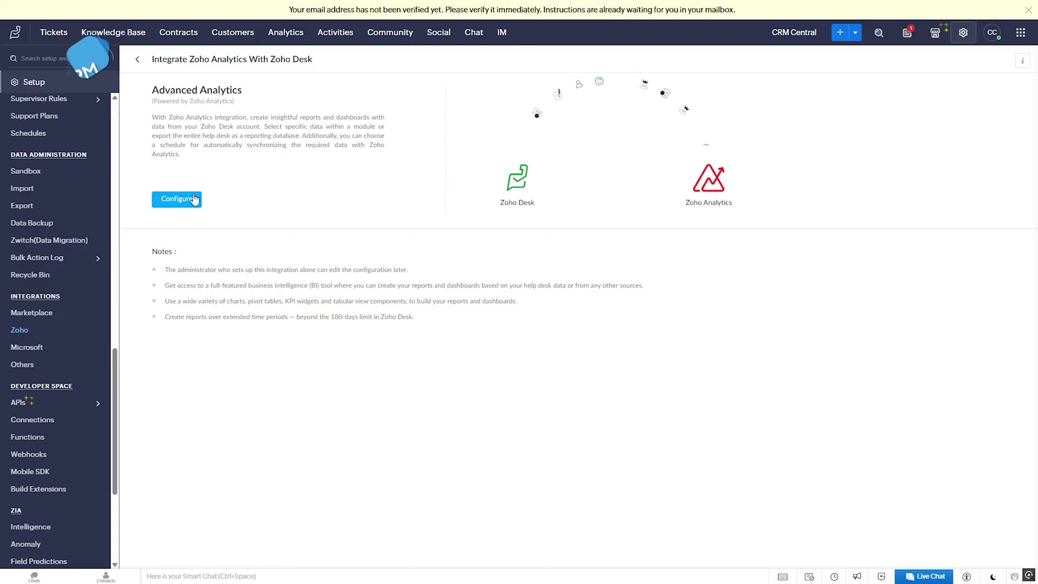
Step: Configure Zoho Analytics, ticking Products, Tasks, Time Entry, Knowledge Base, Category and Survey modules
{"action": "left_click", "coordinate": [180, 199]}
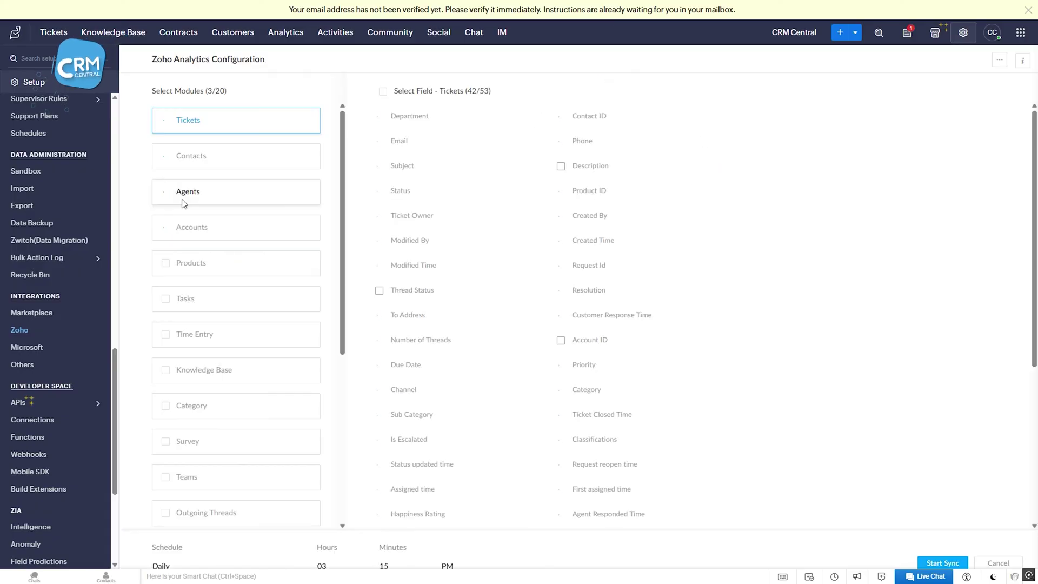
{"action": "left_click", "coordinate": [166, 263]}
{"action": "left_click", "coordinate": [166, 298]}
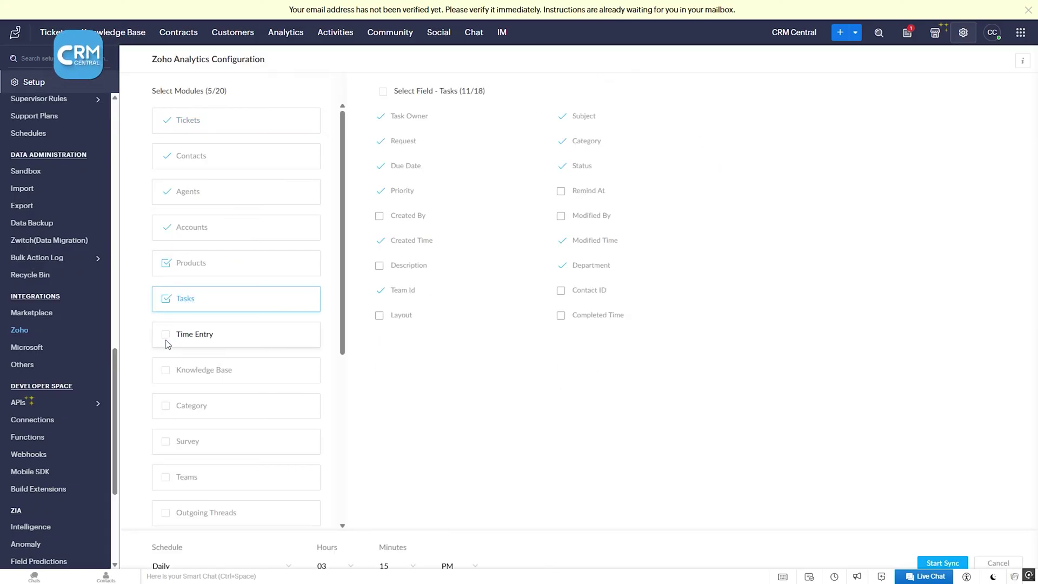
{"action": "left_click", "coordinate": [166, 335]}
{"action": "left_click", "coordinate": [166, 370]}
{"action": "left_click", "coordinate": [166, 407]}
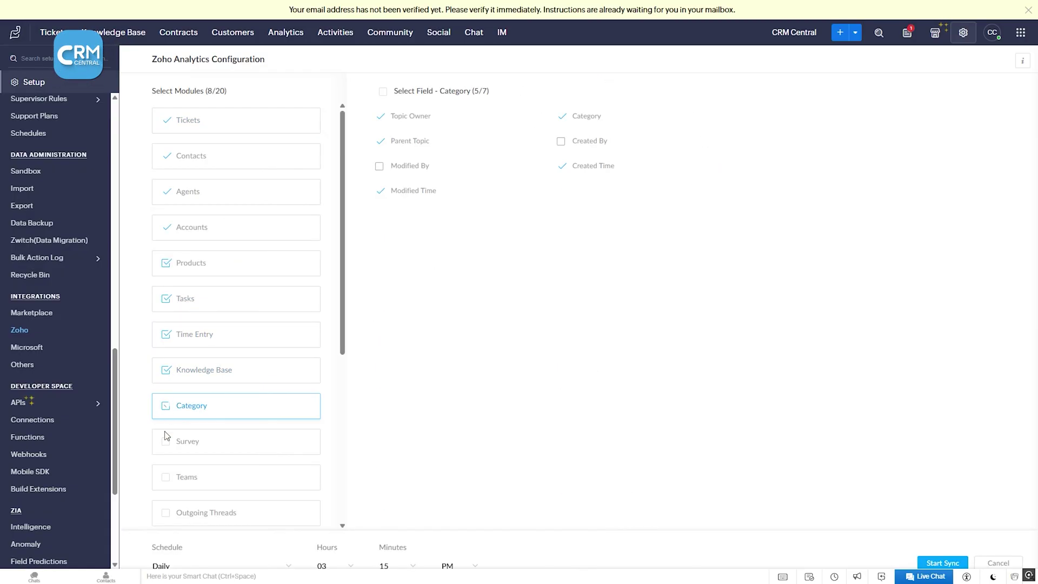
{"action": "left_click", "coordinate": [166, 441]}
Step: Also include Teams, Outgoing Threads, Incoming Threads and Staging, checking Resolution Time and Events fields
{"action": "scroll", "coordinate": [165, 444], "scroll_direction": "down", "scroll_amount": 3}
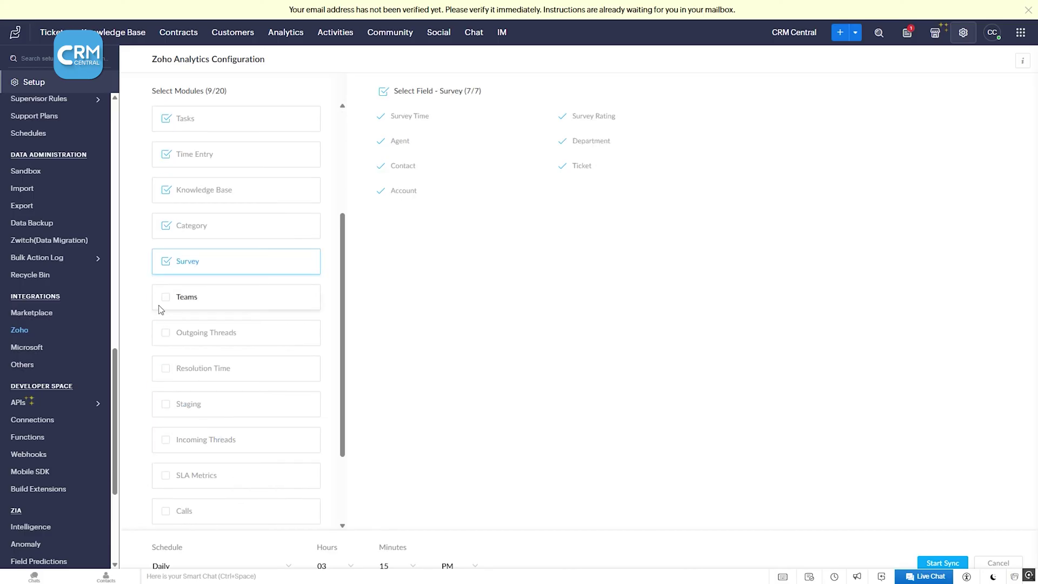
{"action": "left_click", "coordinate": [163, 301]}
{"action": "left_click", "coordinate": [165, 332]}
{"action": "left_click", "coordinate": [169, 303]}
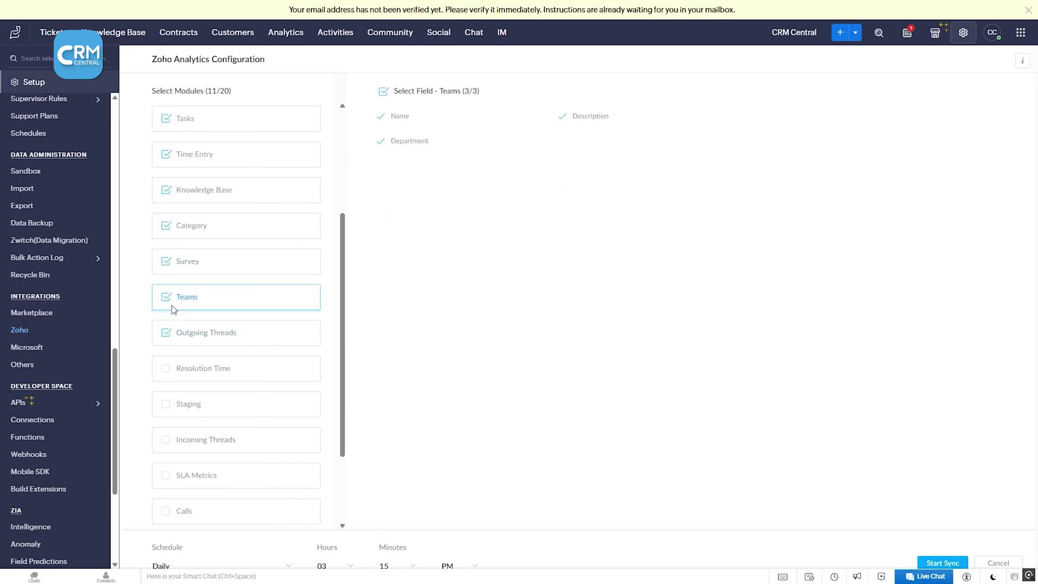
{"action": "left_click", "coordinate": [165, 442]}
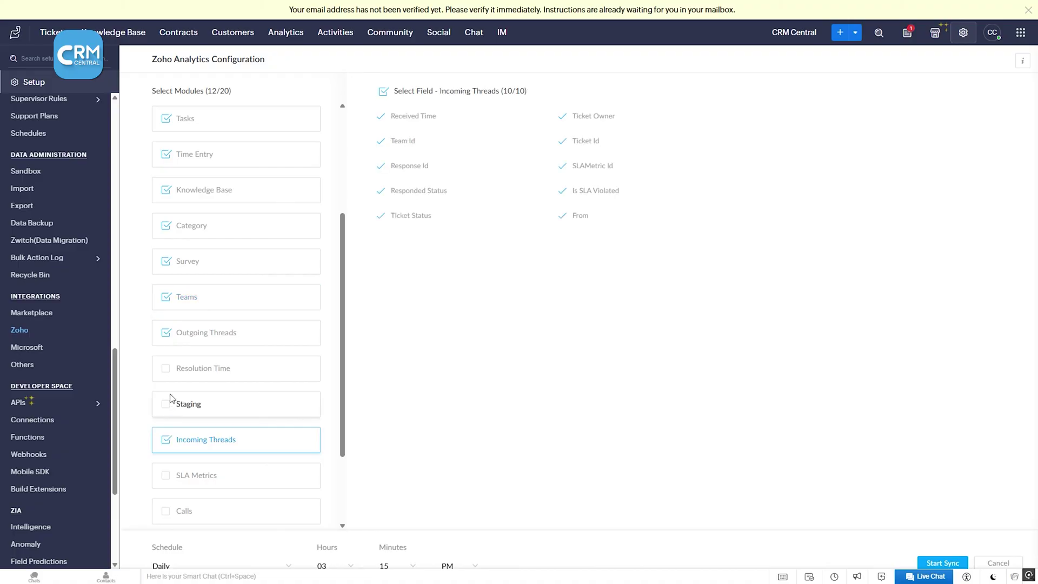
{"action": "left_click", "coordinate": [167, 403]}
{"action": "left_click", "coordinate": [170, 372]}
{"action": "scroll", "coordinate": [205, 354], "scroll_direction": "up", "scroll_amount": 3}
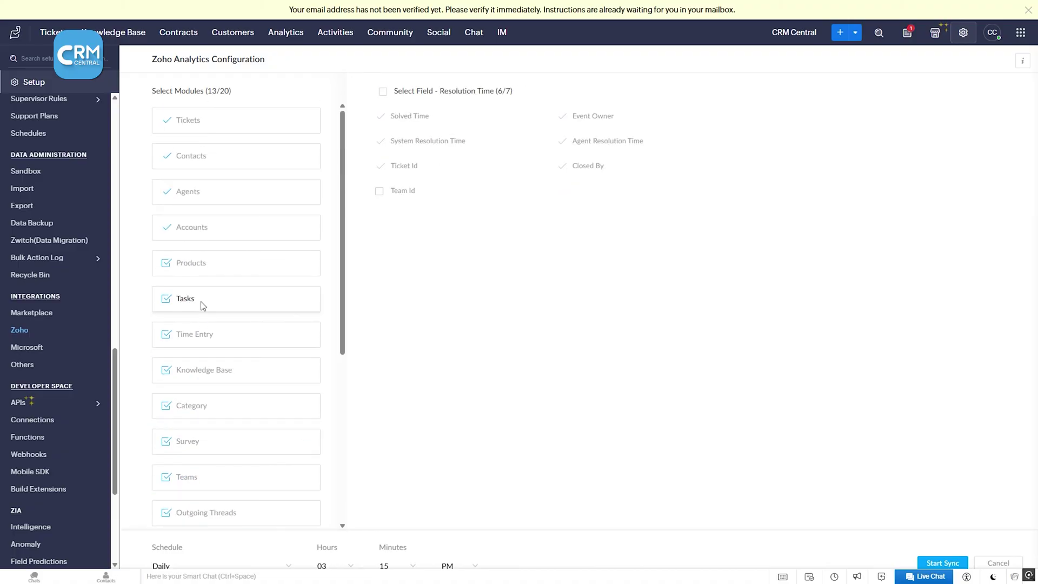
{"action": "scroll", "coordinate": [209, 452], "scroll_direction": "down", "scroll_amount": 5}
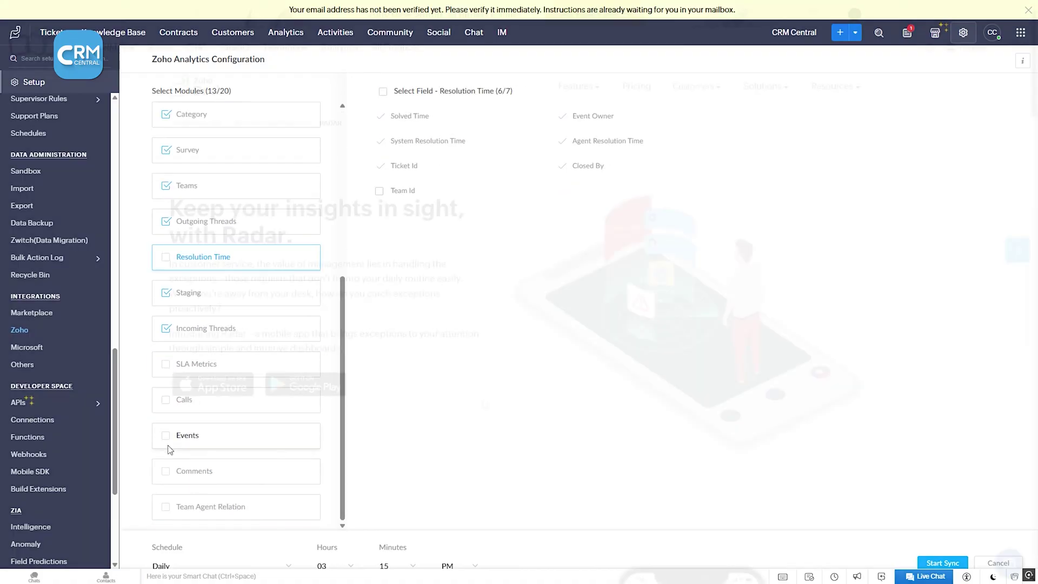
{"action": "left_click", "coordinate": [186, 435]}
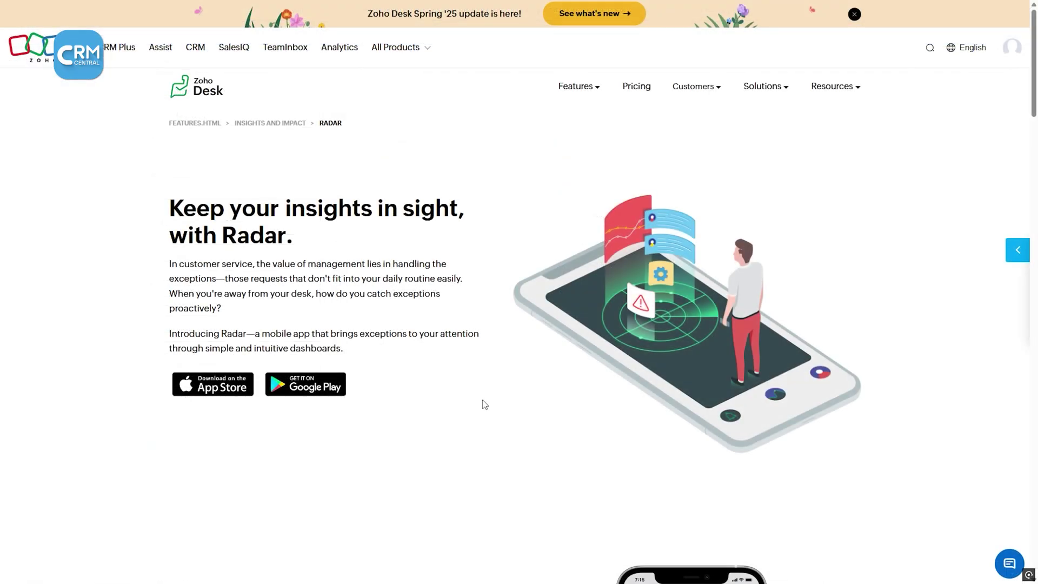
{"action": "scroll", "coordinate": [485, 405], "scroll_direction": "down", "scroll_amount": 6}
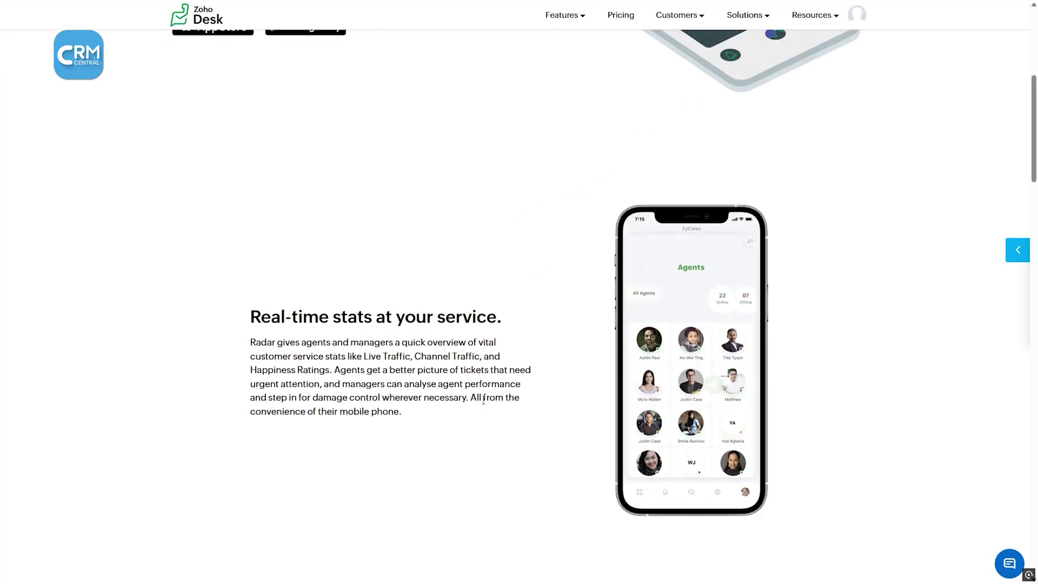
{"action": "scroll", "coordinate": [484, 403], "scroll_direction": "down", "scroll_amount": 7}
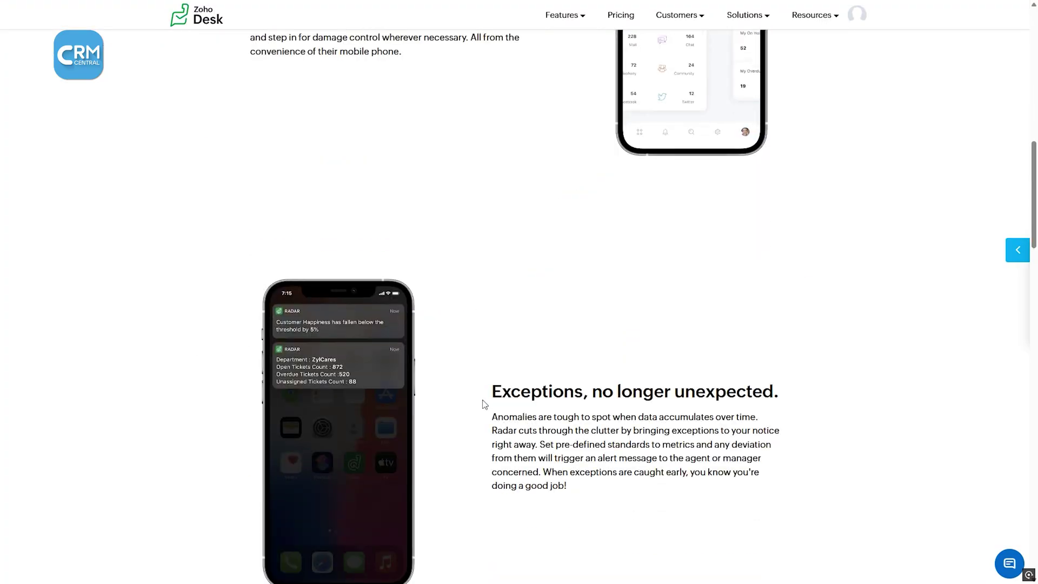
{"action": "scroll", "coordinate": [485, 404], "scroll_direction": "down", "scroll_amount": 8}
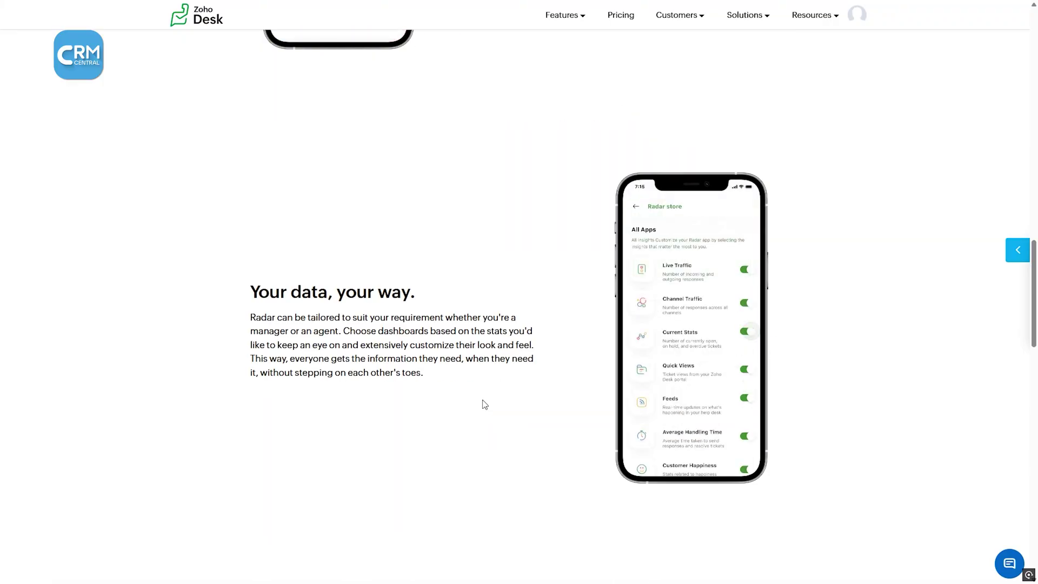
{"action": "scroll", "coordinate": [485, 404], "scroll_direction": "down", "scroll_amount": 7}
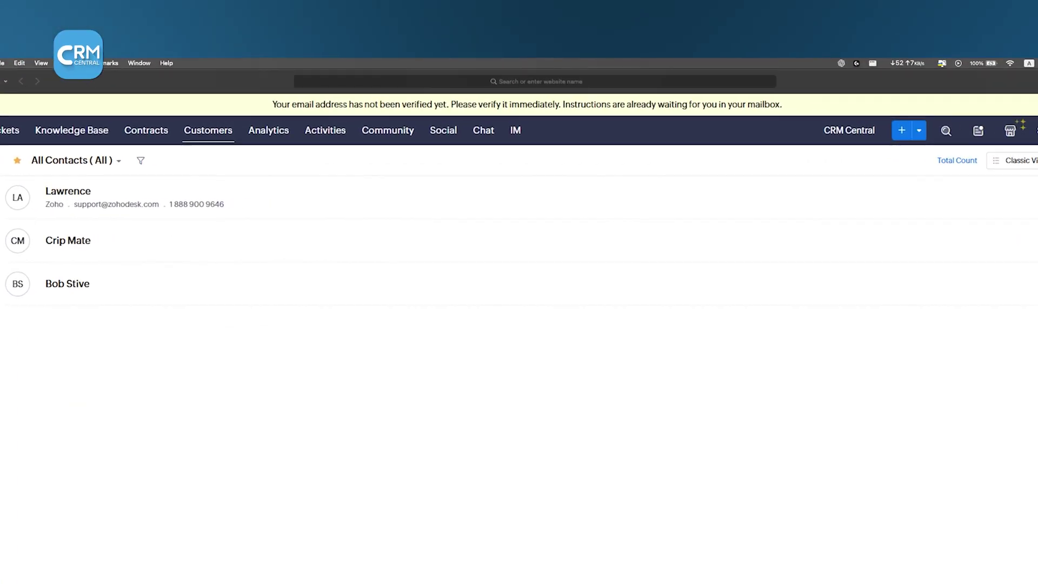
Step: Browse the new contact form, the accounts list and the new account form
{"action": "left_click", "coordinate": [898, 134]}
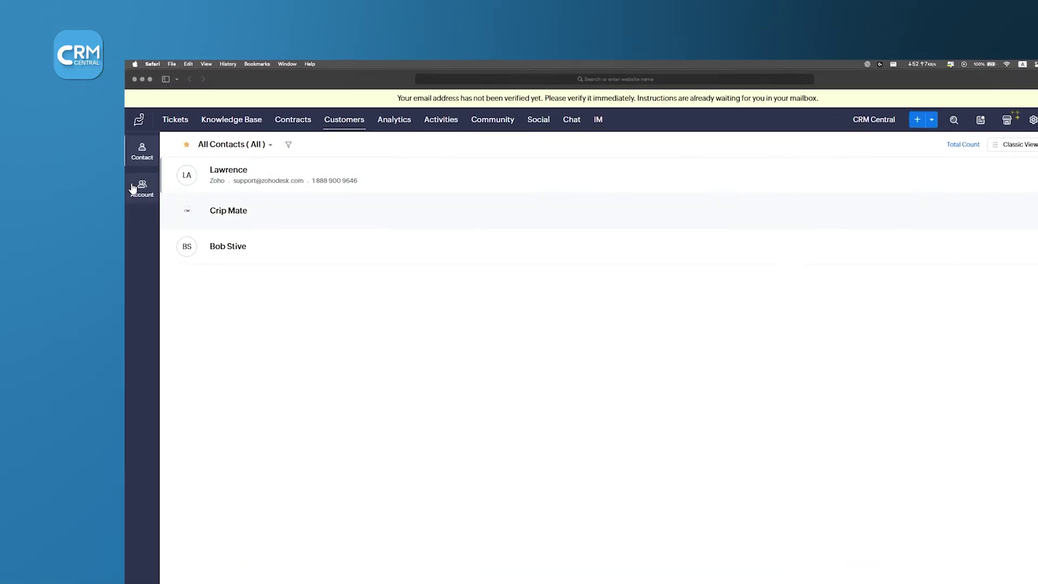
{"action": "left_click", "coordinate": [119, 155]}
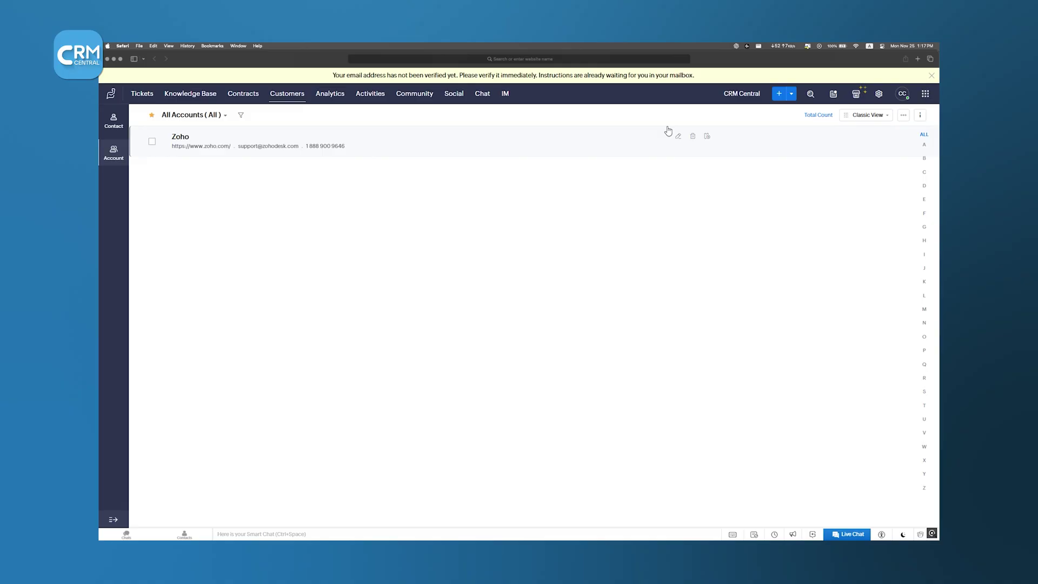
{"action": "left_click", "coordinate": [779, 93]}
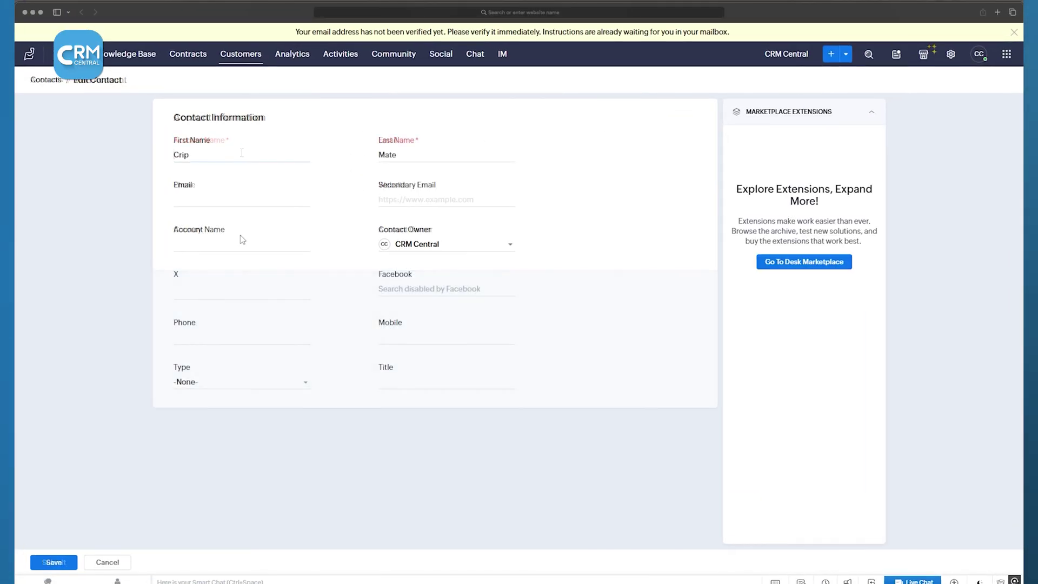
Step: Enter City Bank as the contact's account name by picking it from the suggestions
{"action": "left_click", "coordinate": [255, 247]}
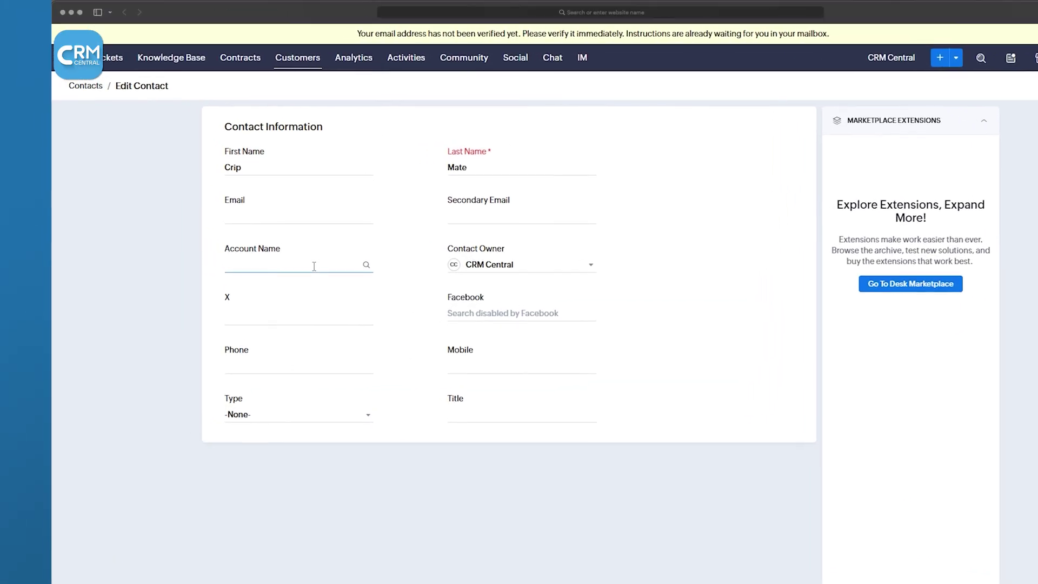
{"action": "type", "text": "C"}
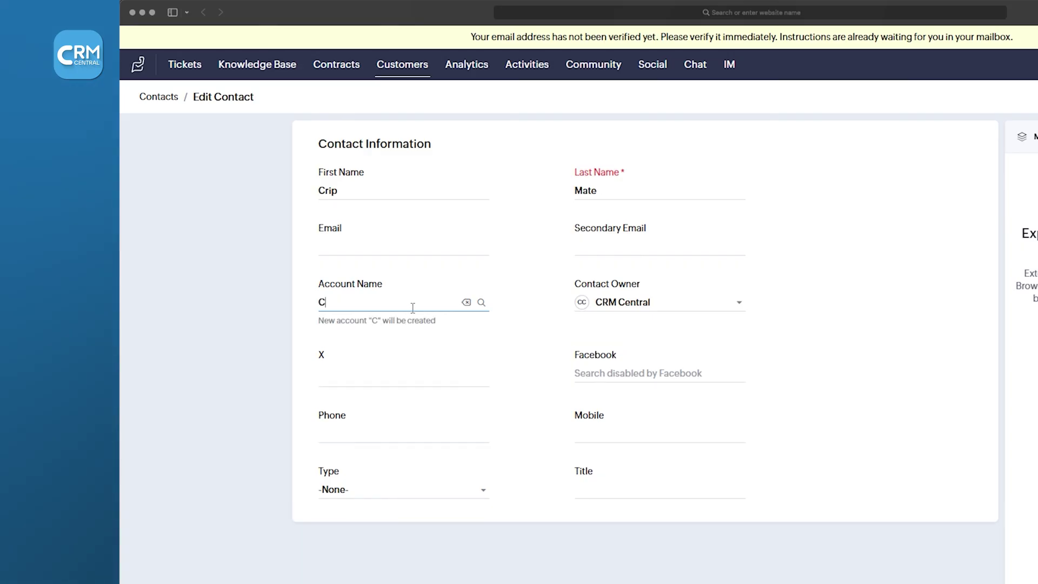
{"action": "left_click", "coordinate": [403, 339]}
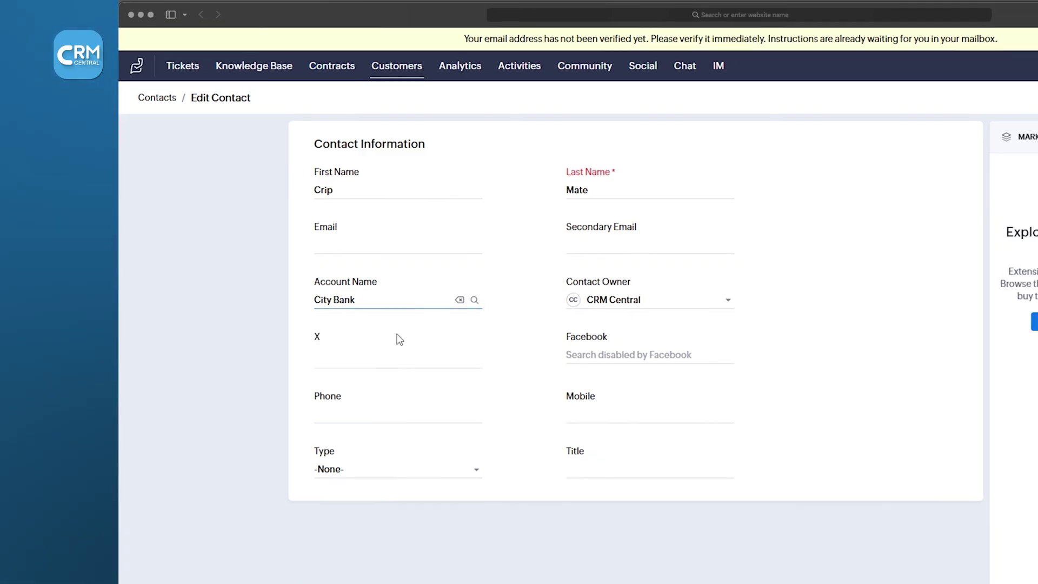